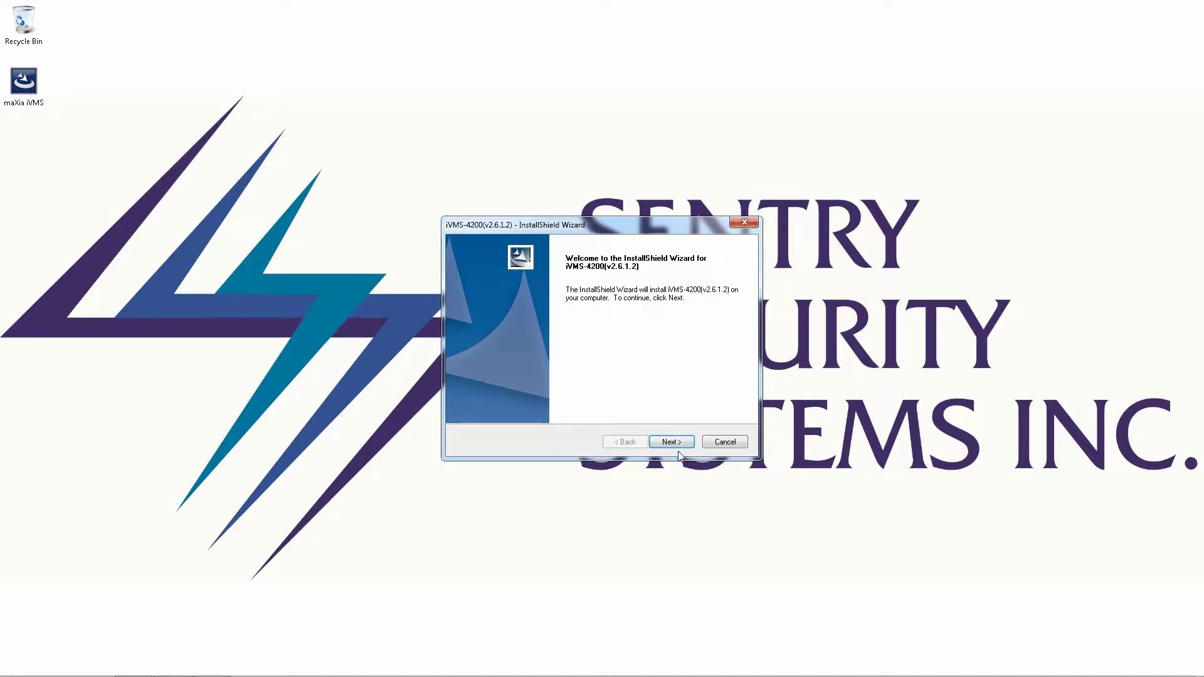
Accept the licence, add Storage Server and Stream Media Server to the Client, and install
left_click(672, 442)
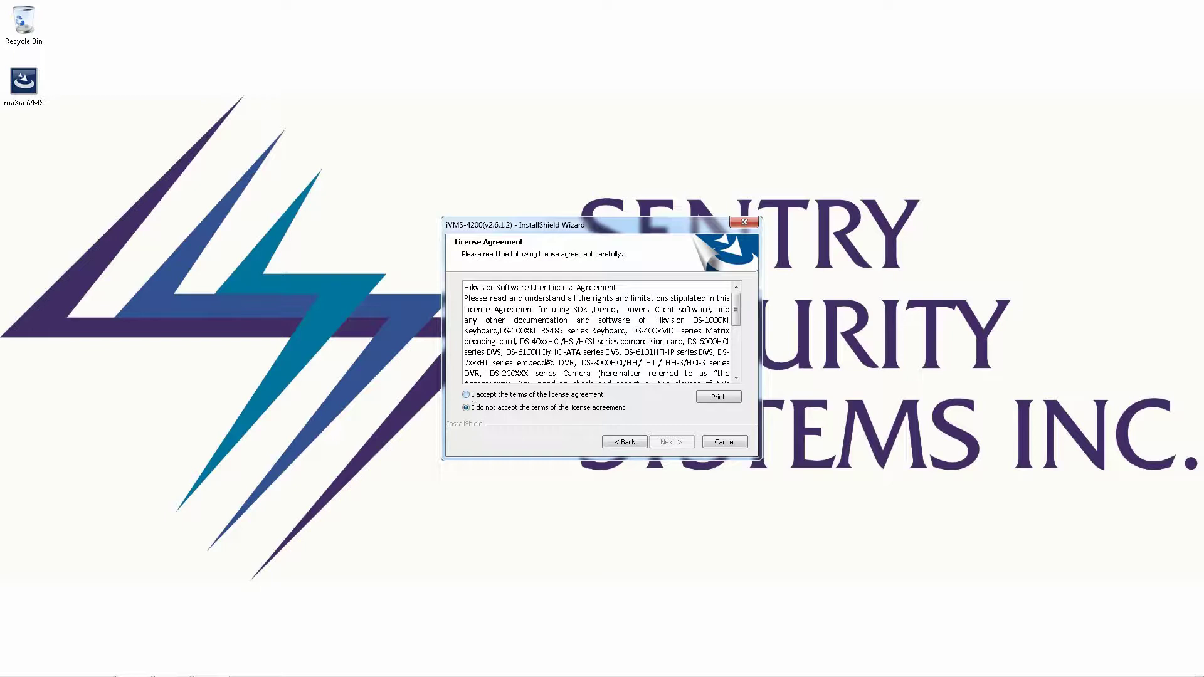
left_click(465, 394)
left_click(672, 442)
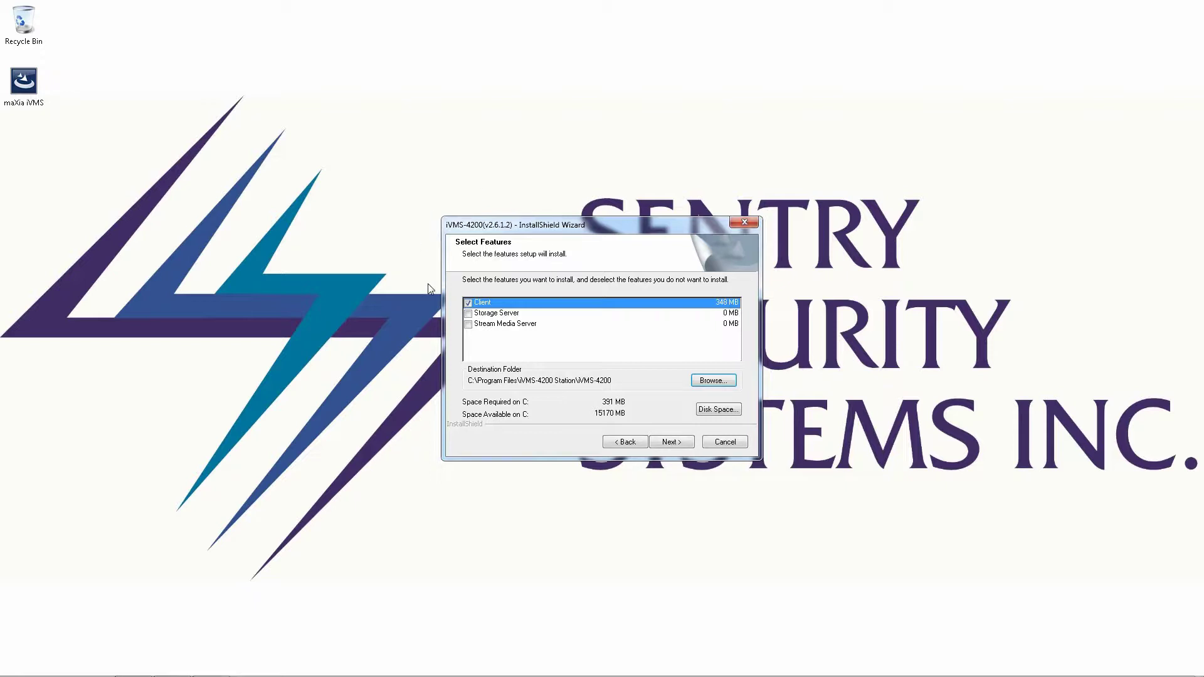
left_click(467, 313)
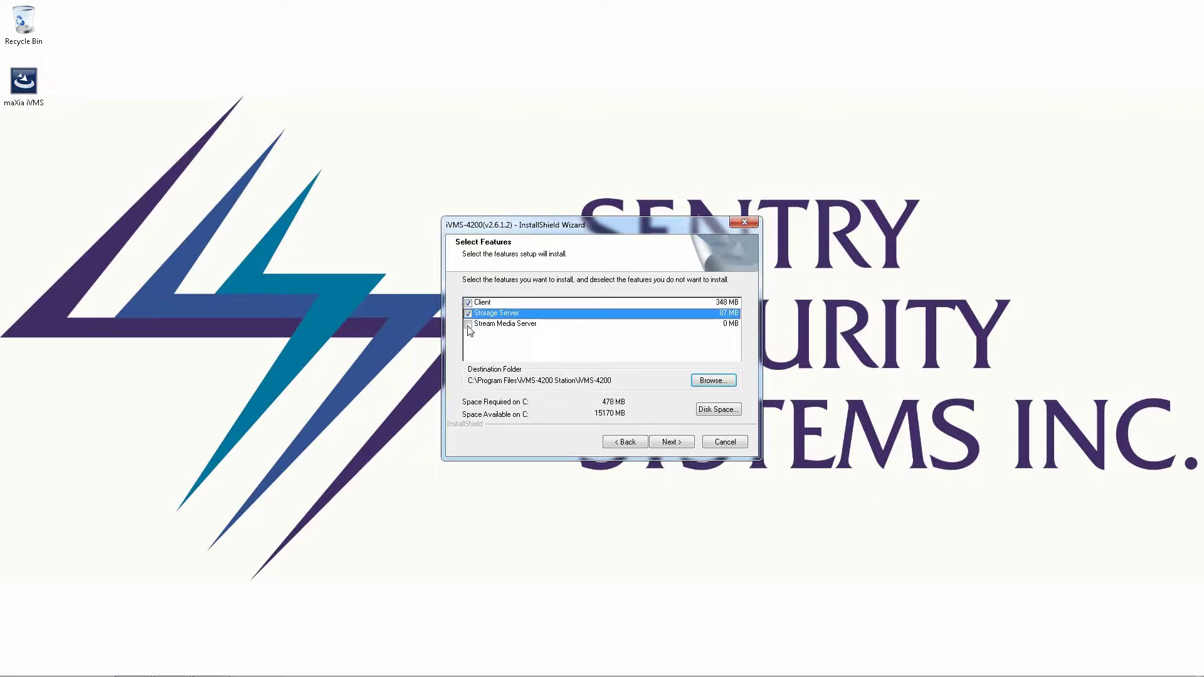
left_click(468, 324)
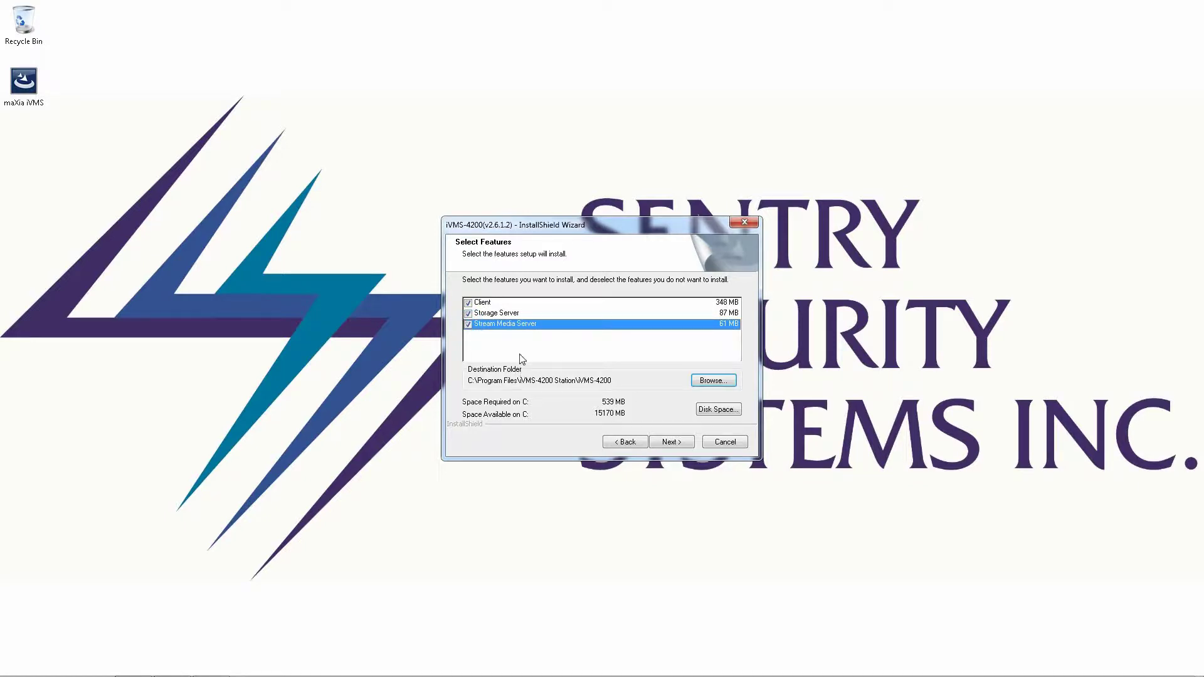
left_click(677, 441)
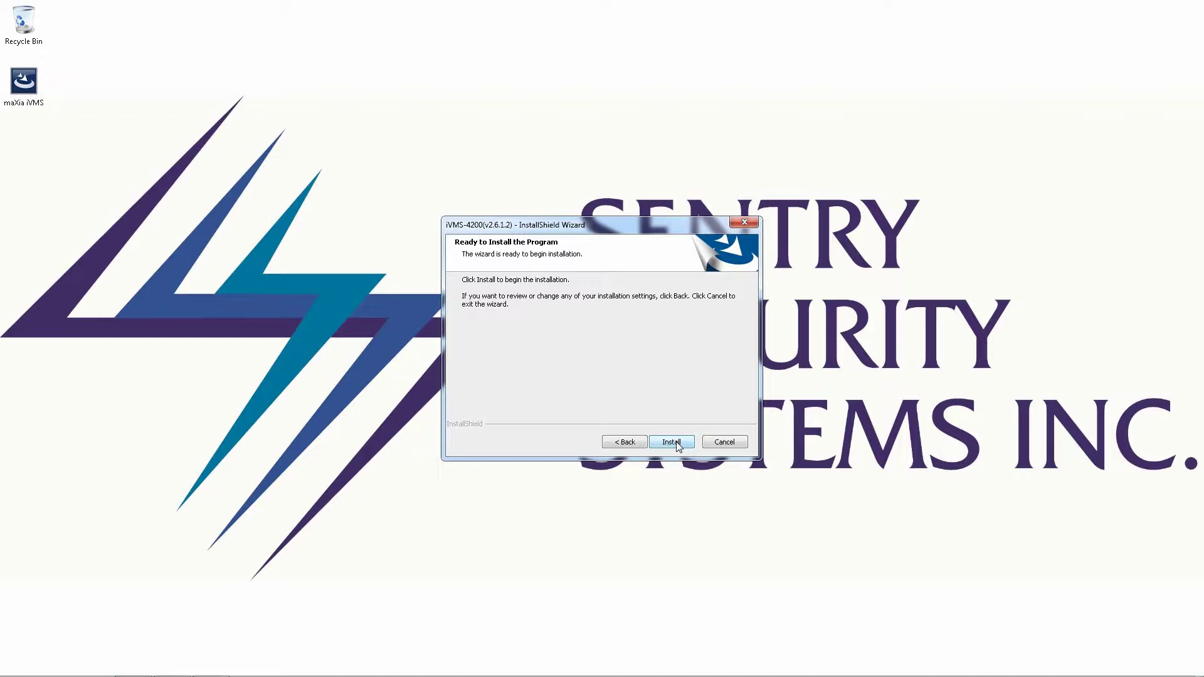
left_click(672, 442)
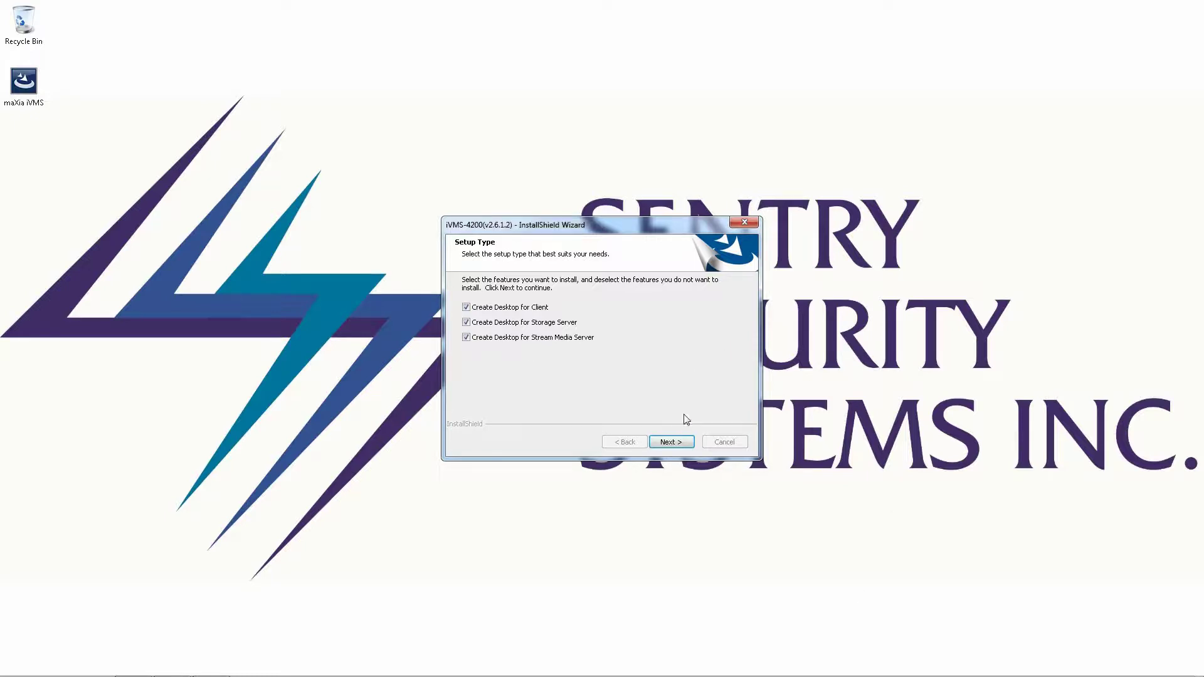
Keep all three desktop shortcut options ticked and complete the wizard
left_click(674, 443)
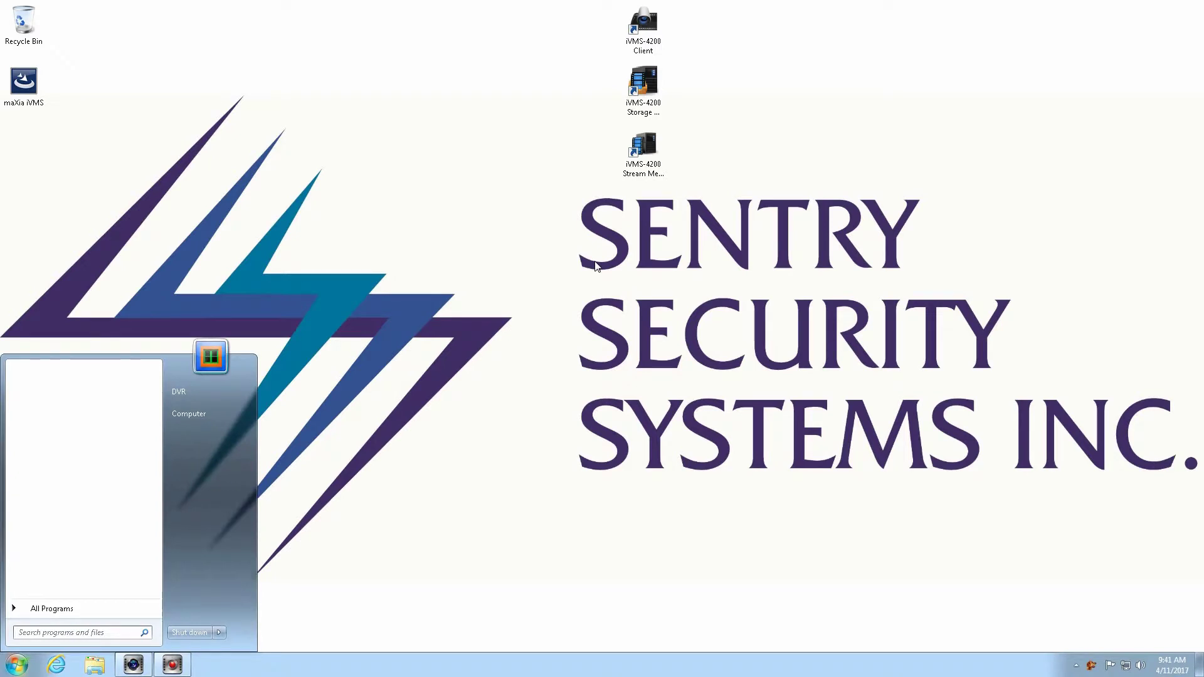
Turn off Windows Firewall for both private and public networks, save, and close the window
type("firewall")
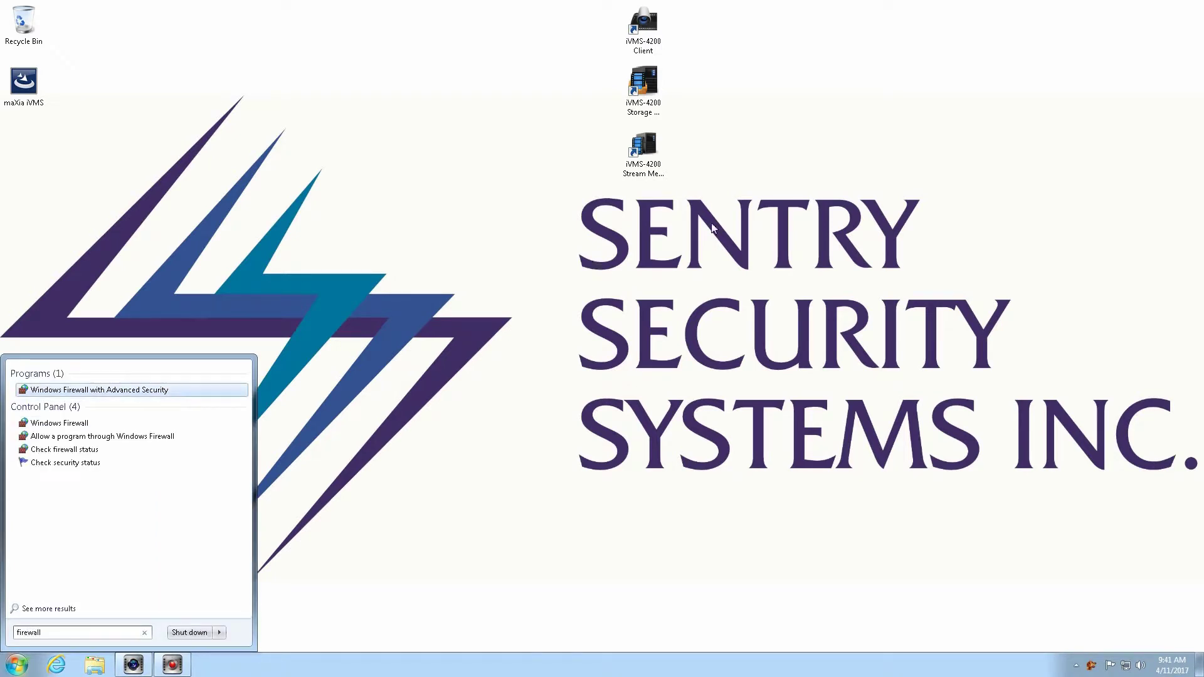
left_click(71, 426)
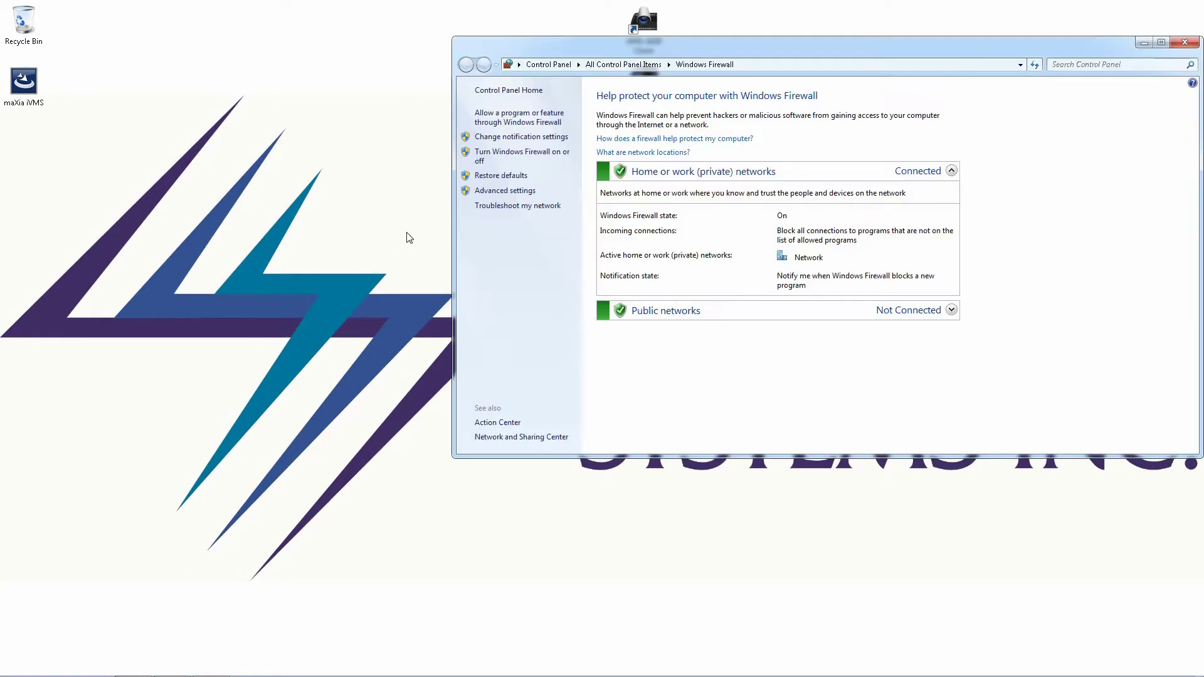
left_click(503, 157)
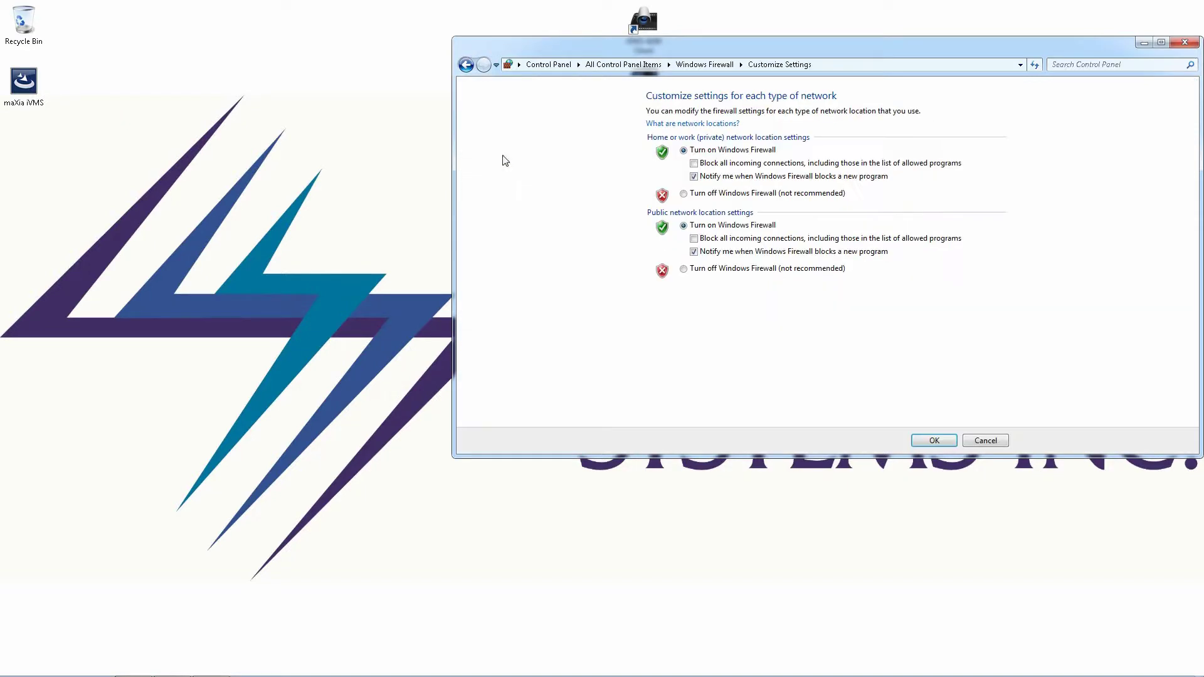
left_click(699, 194)
left_click(705, 271)
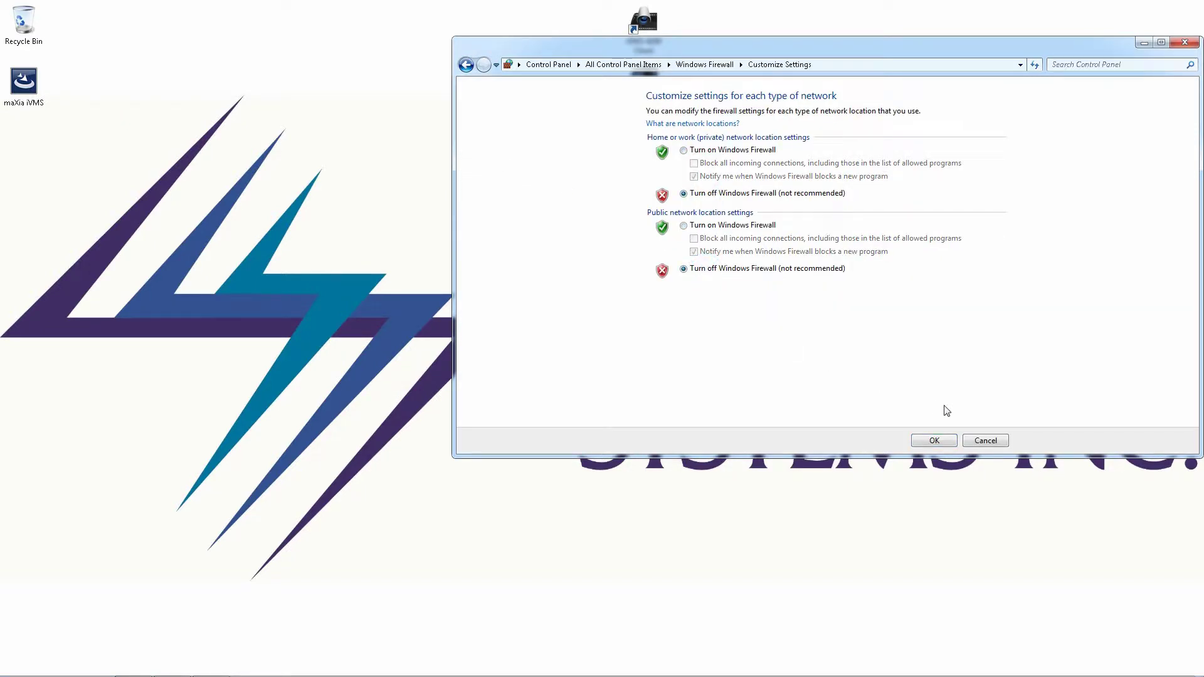
left_click(930, 439)
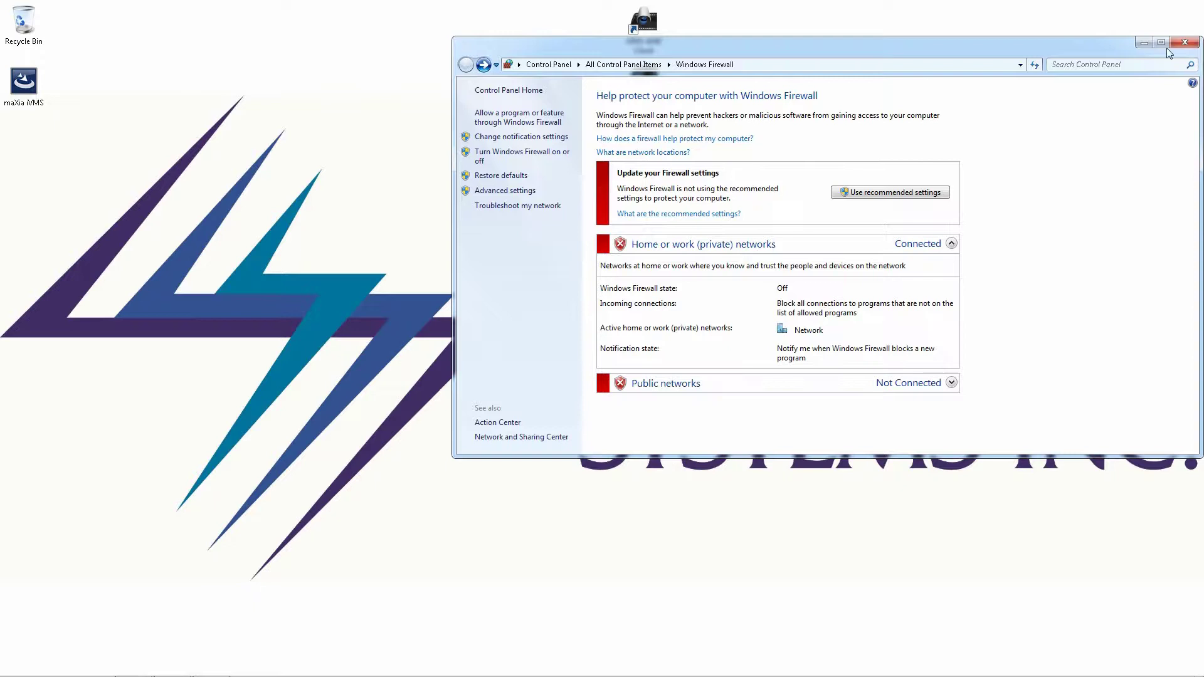
left_click(1183, 42)
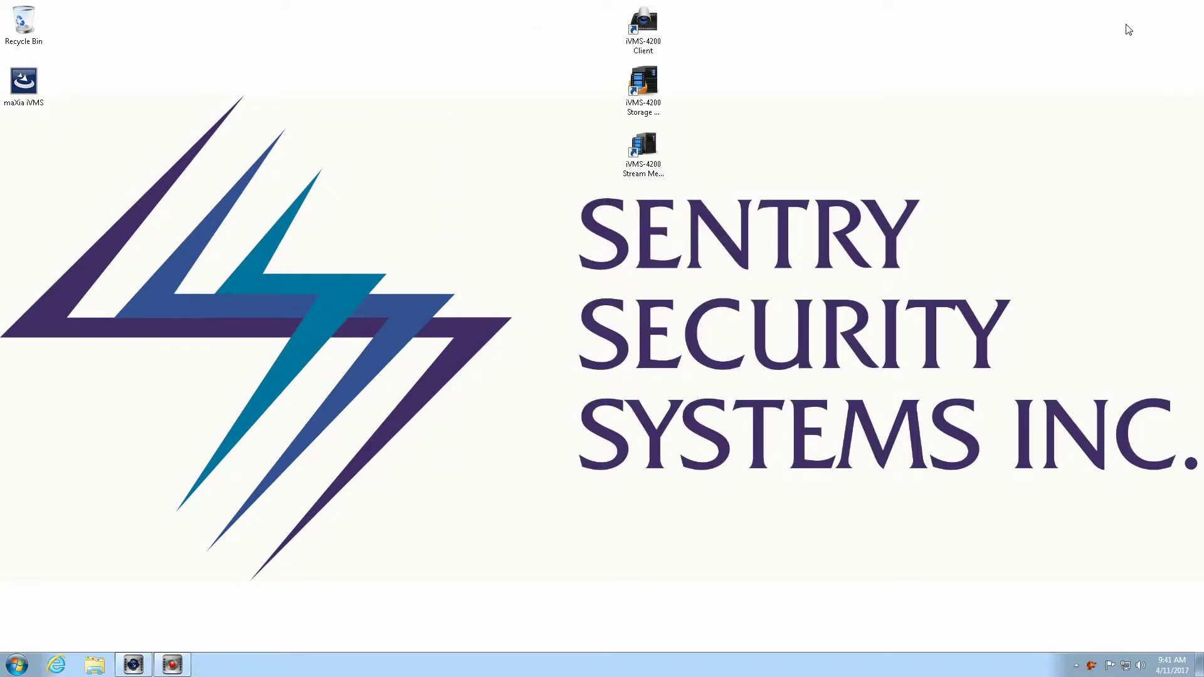
Enable Autorun for the Storage Server from its tray icon menu
left_click(1075, 663)
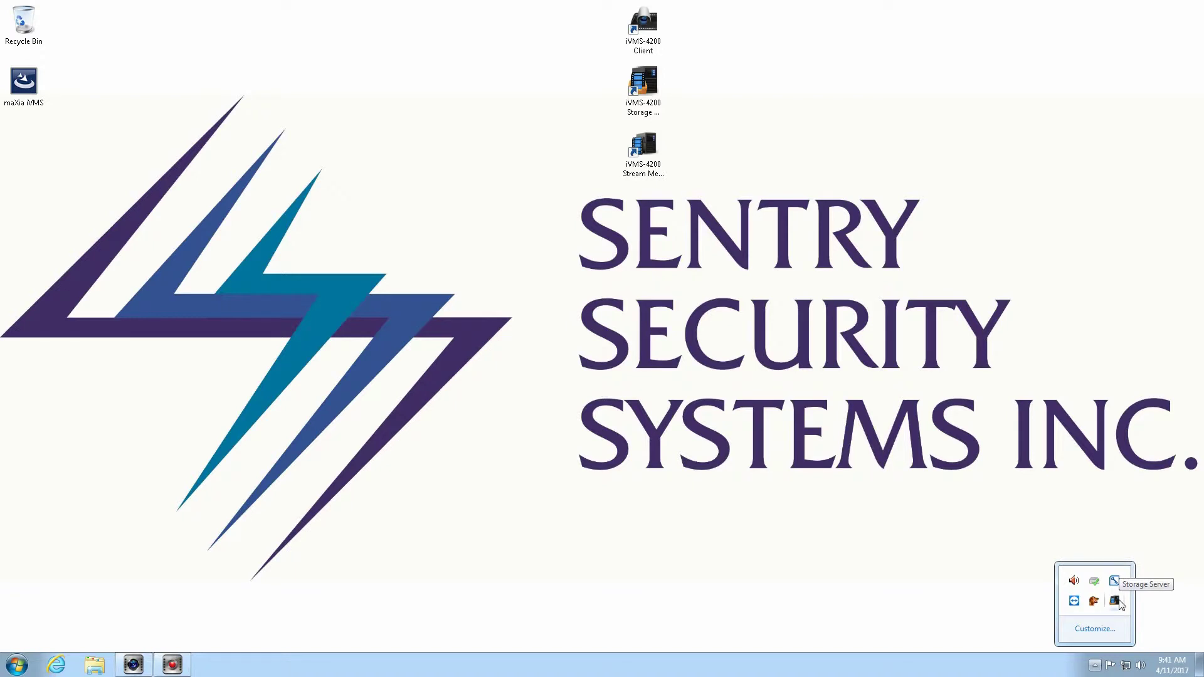
right_click(1119, 604)
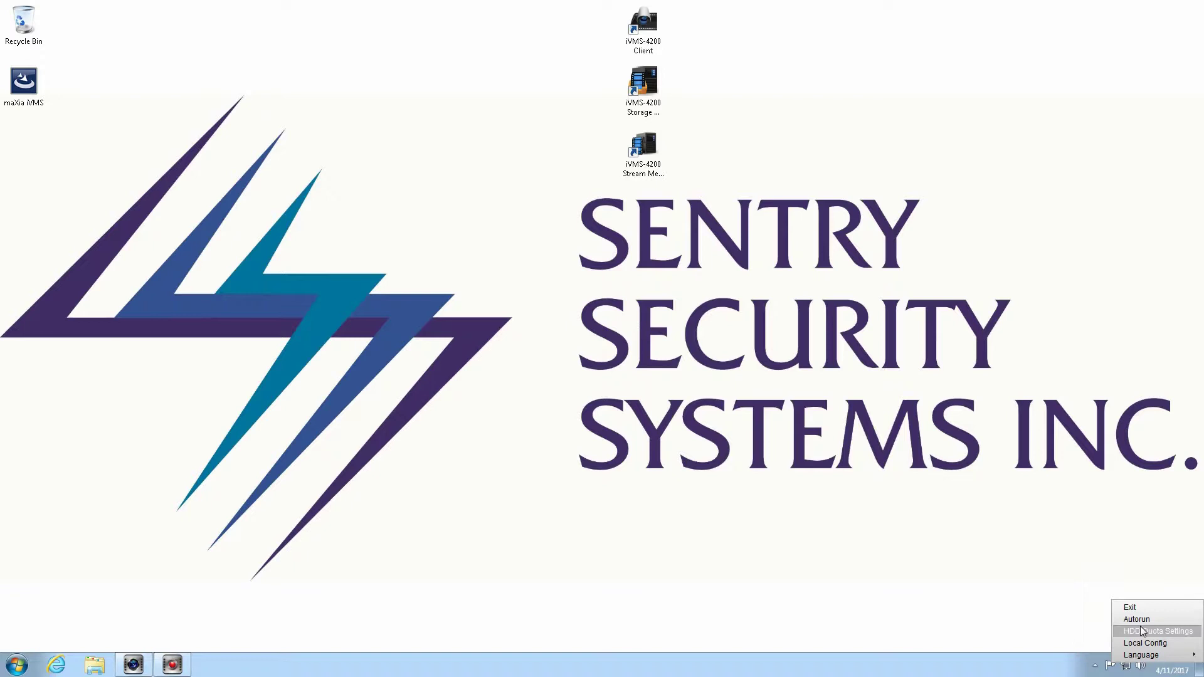
left_click(1139, 619)
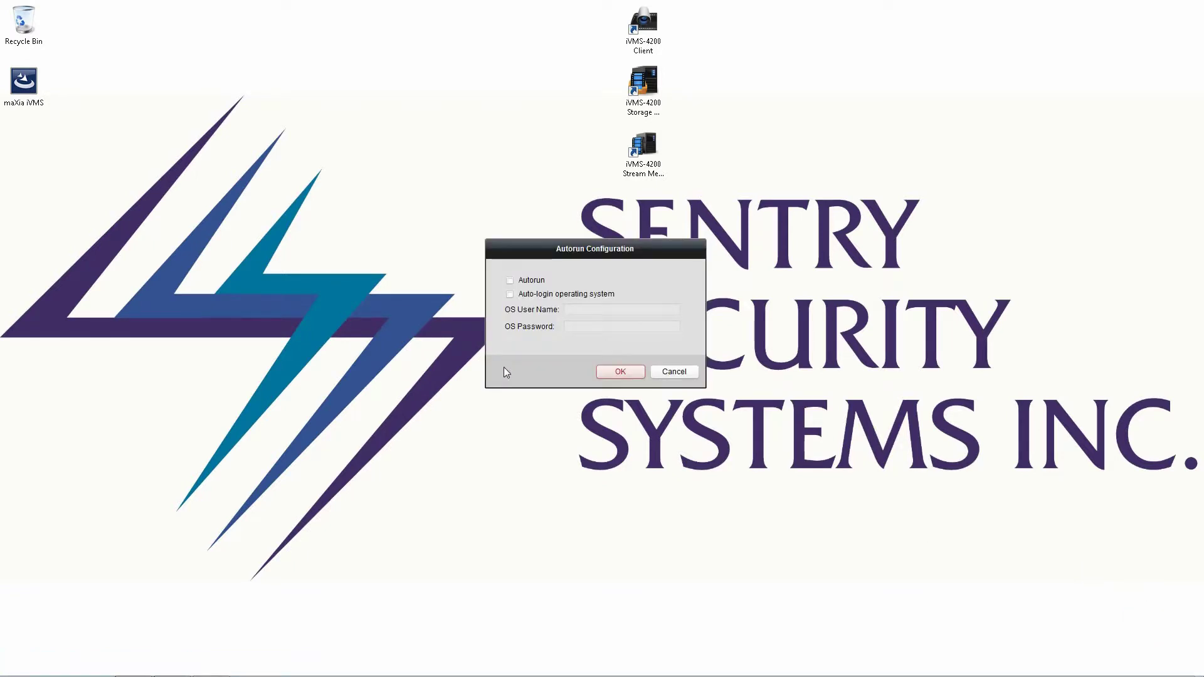
left_click(533, 285)
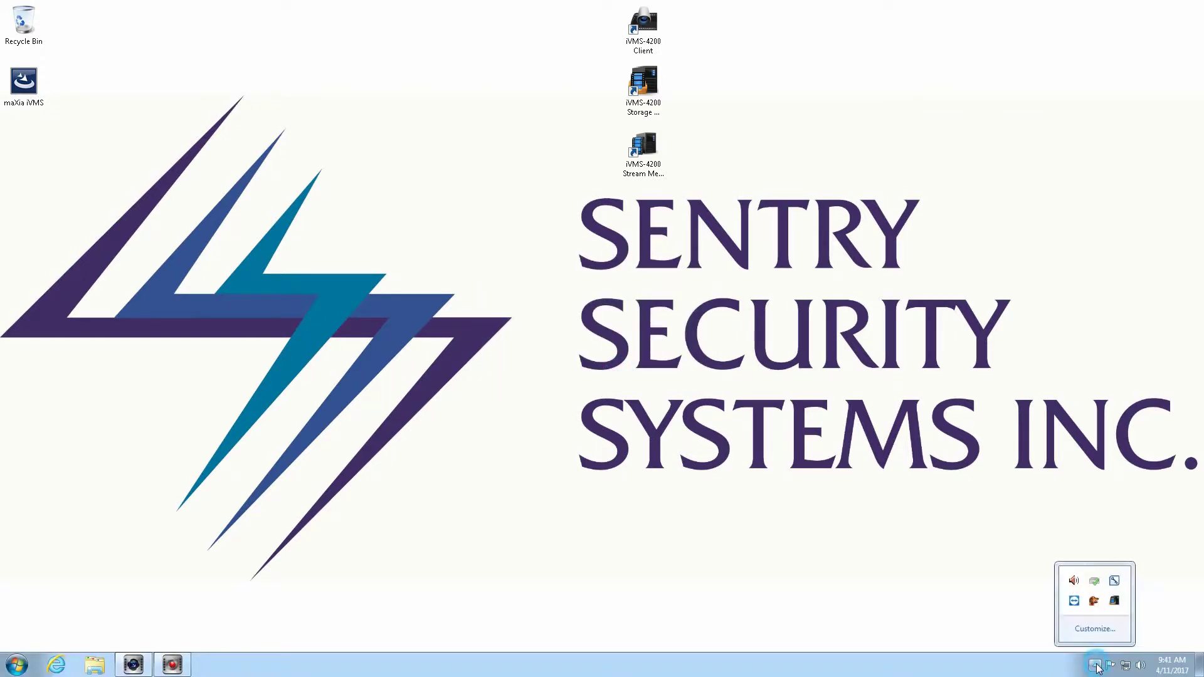
In the Storage Server's Local Config, enter and confirm a new admin password, then apply it
right_click(1112, 603)
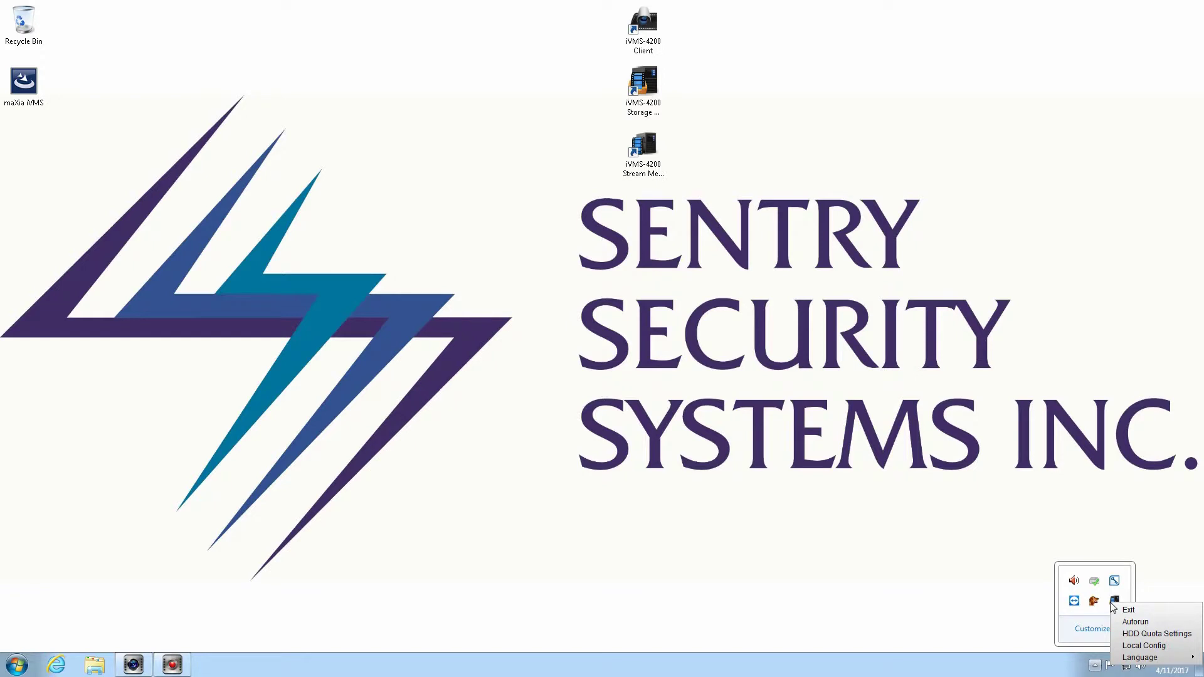
left_click(1149, 647)
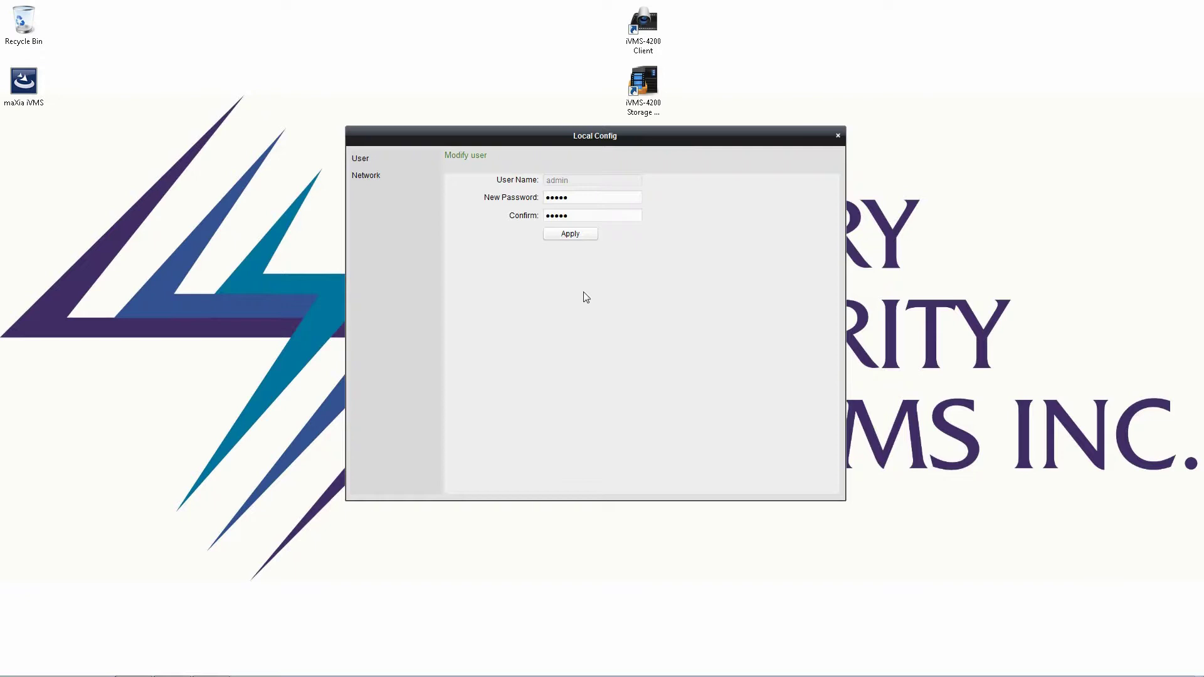
left_click_drag(575, 197, 249, 198)
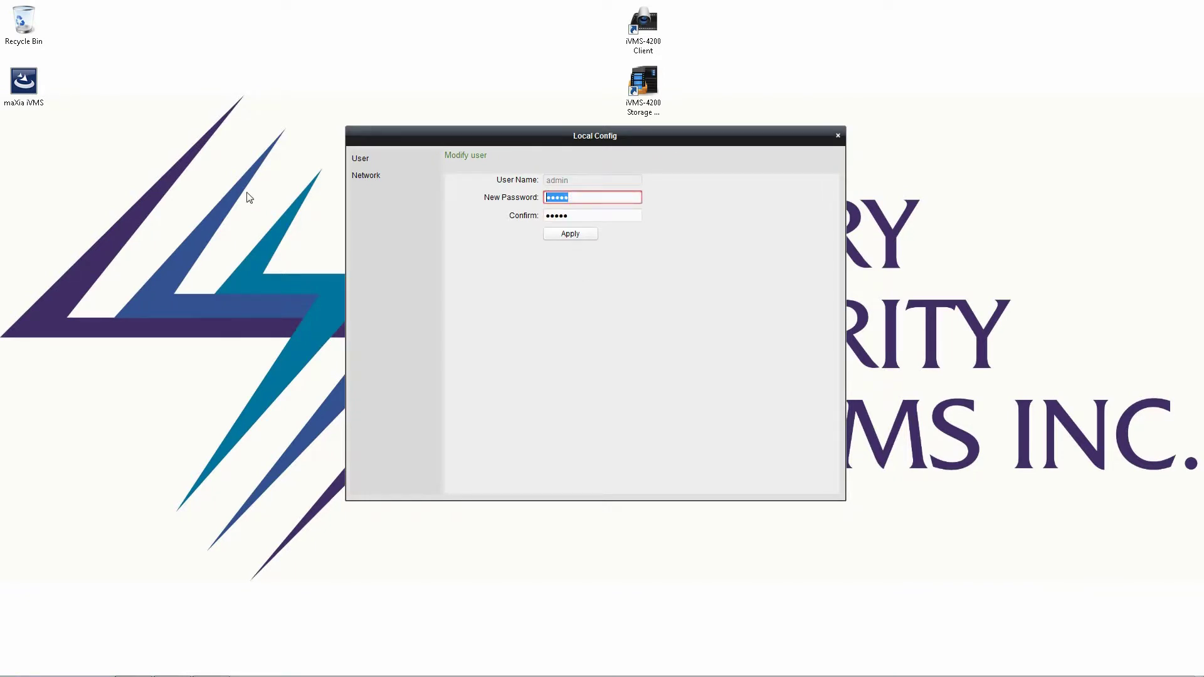
type("12345")
key("Tab")
type("12345")
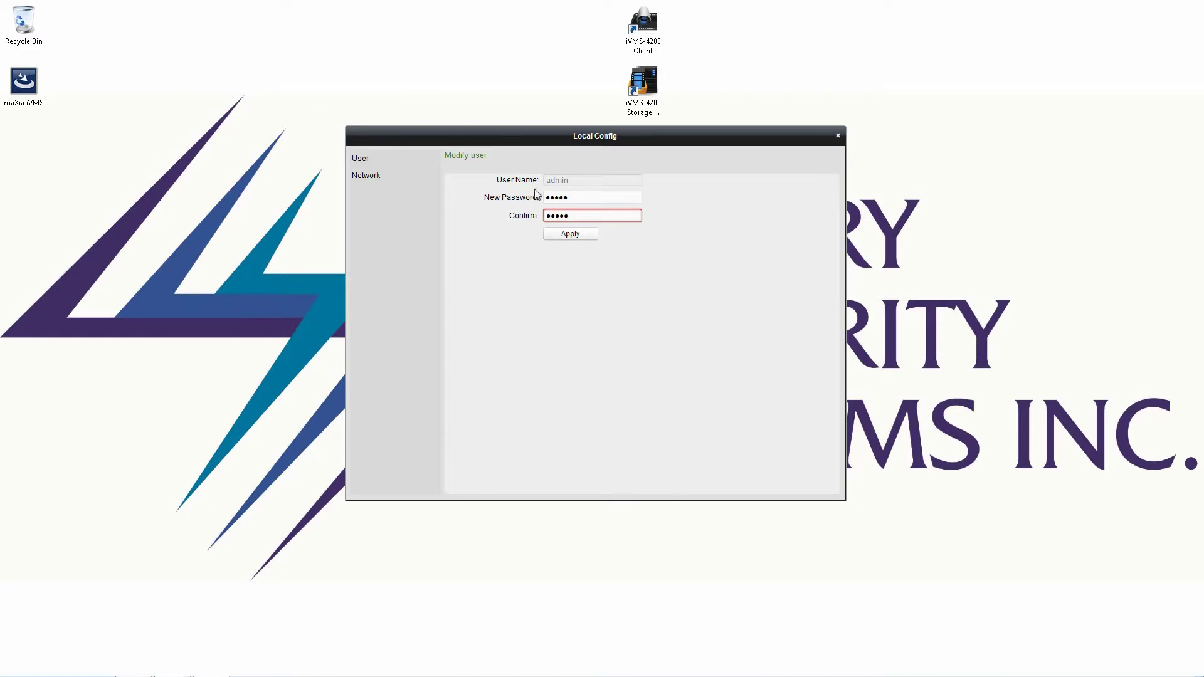
left_click(569, 234)
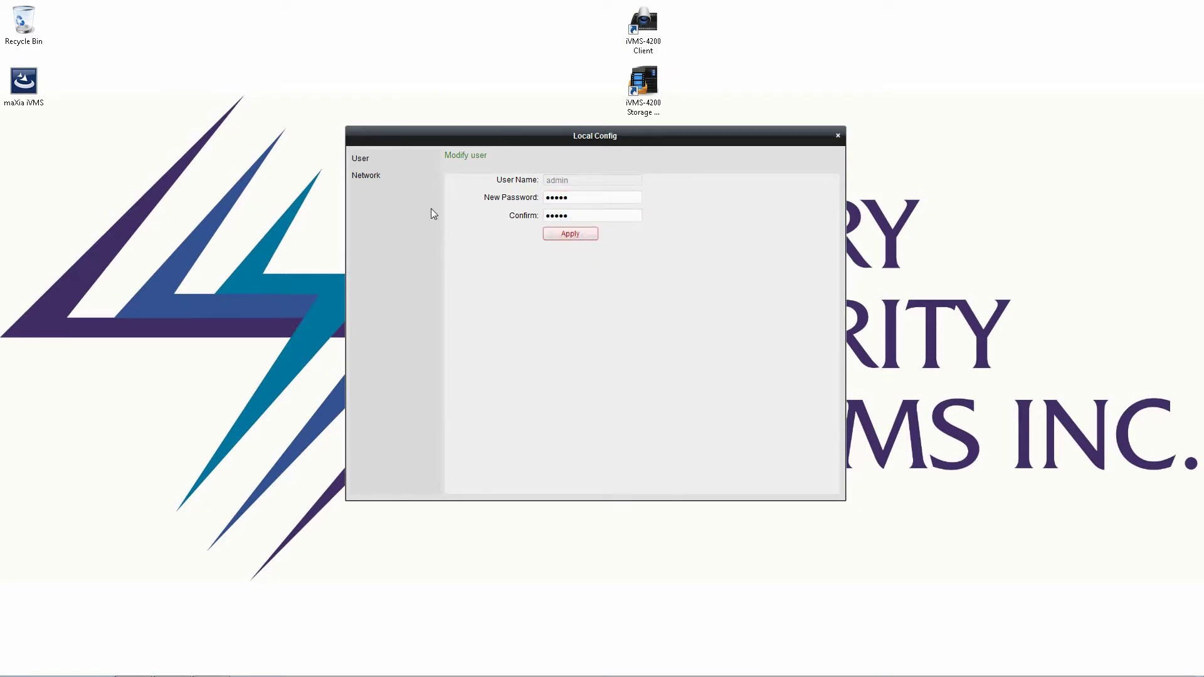
Check the Network page shows server port 8000, then return to the User page
left_click(374, 173)
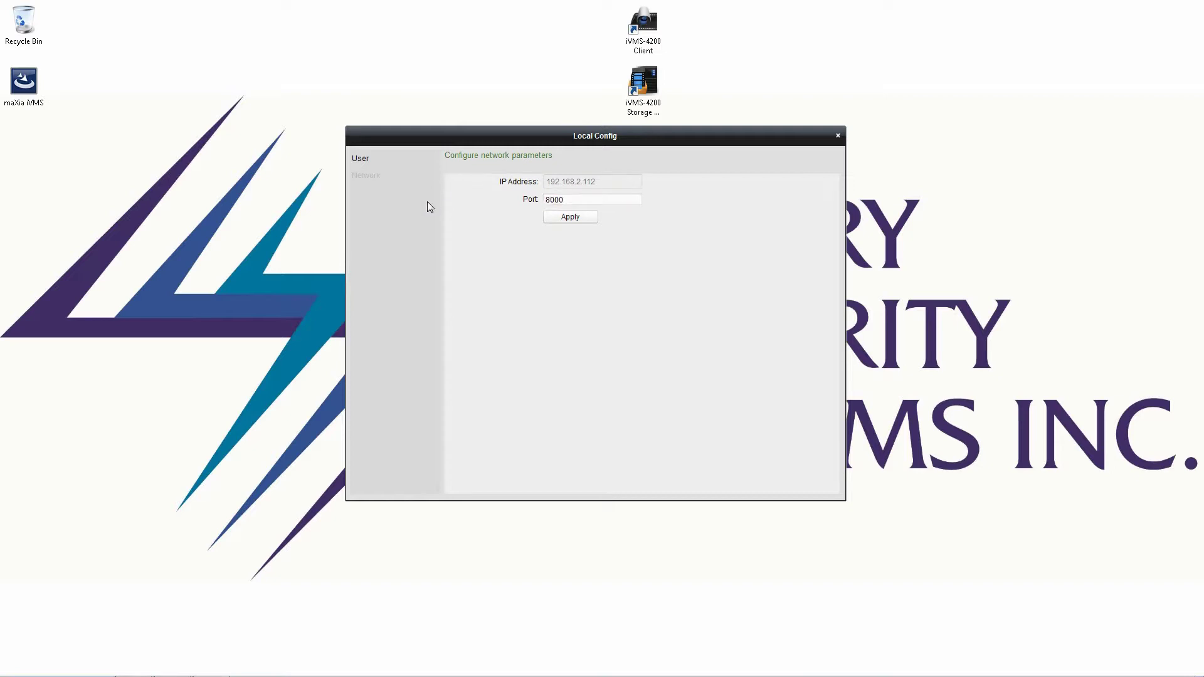
left_click(639, 201)
mouse_move(639, 201)
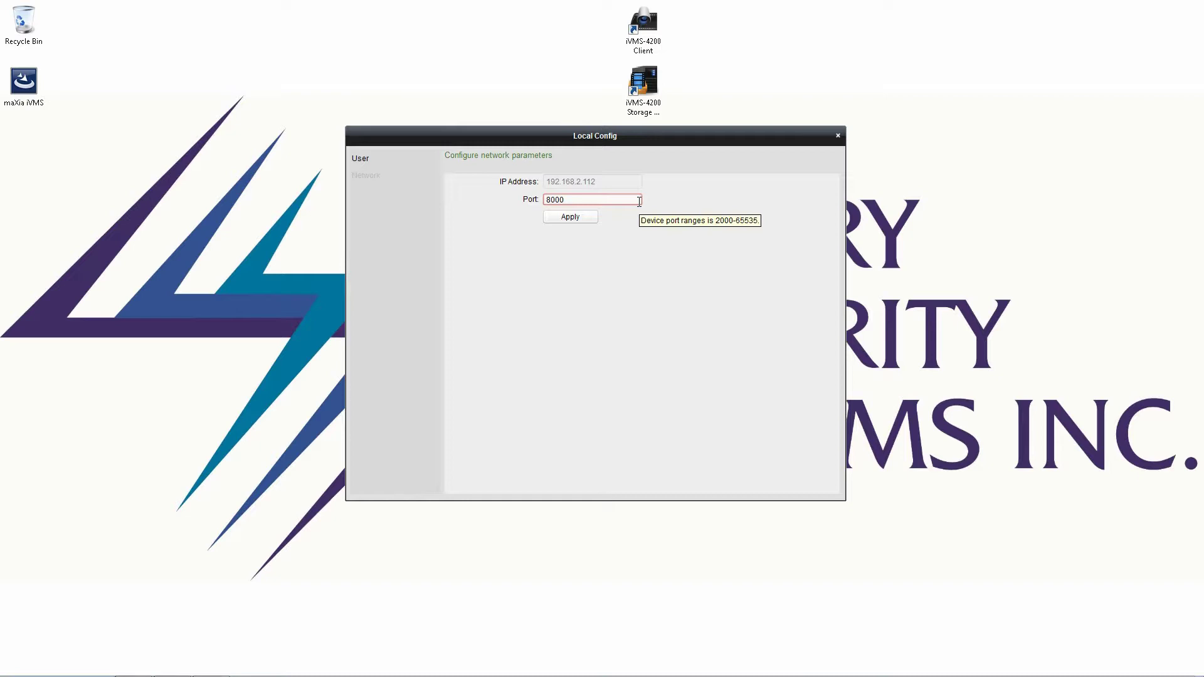
left_click(367, 156)
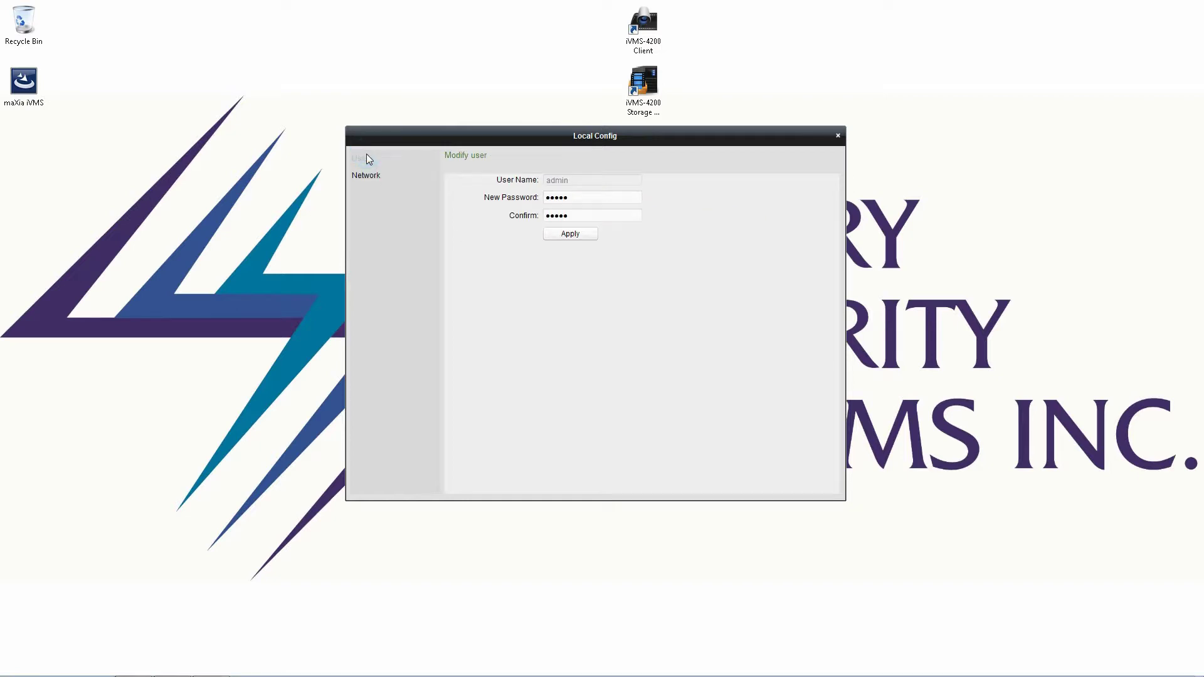
Close the Local Config dialog and reveal the hidden notification-area icons
left_click(837, 136)
mouse_move(993, 658)
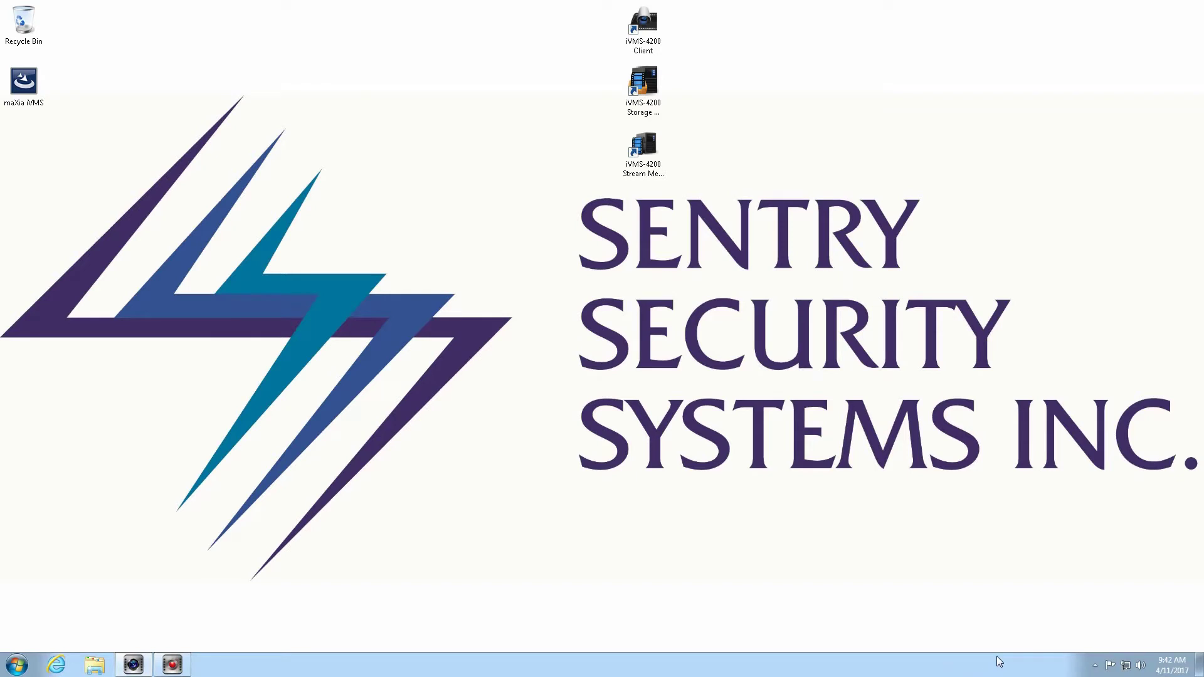
left_click(1094, 666)
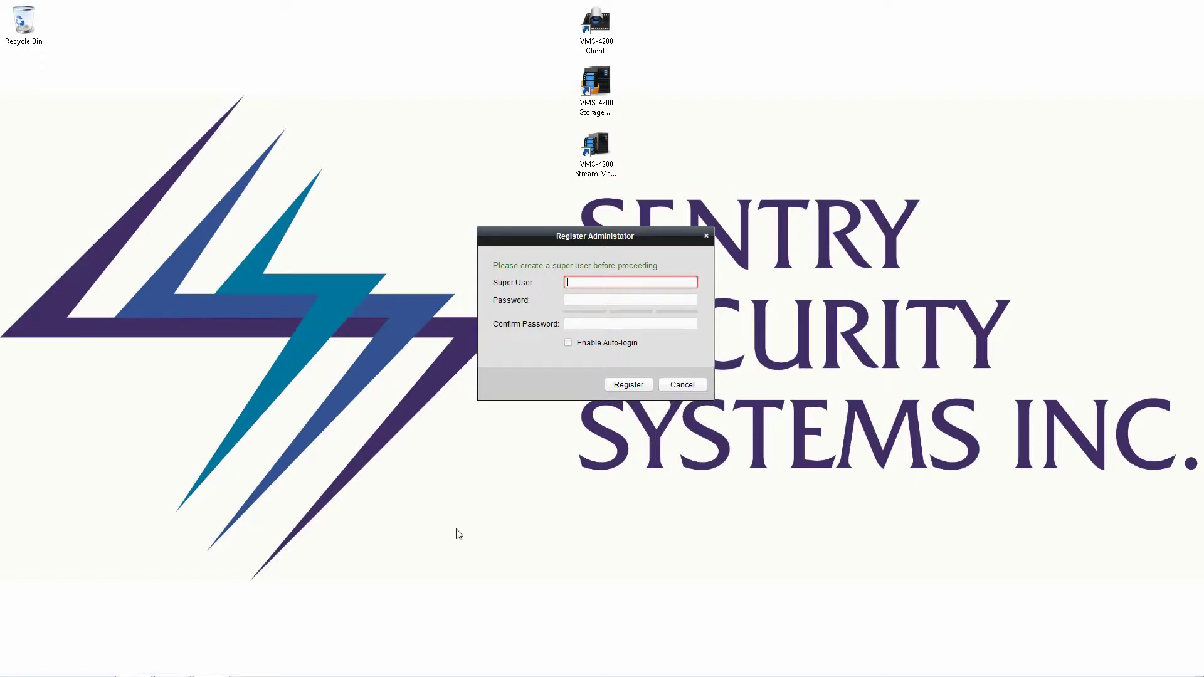
Enter the super user name and a matching password, enable auto-login, and register
type("mike")
key("Tab")
type("12345")
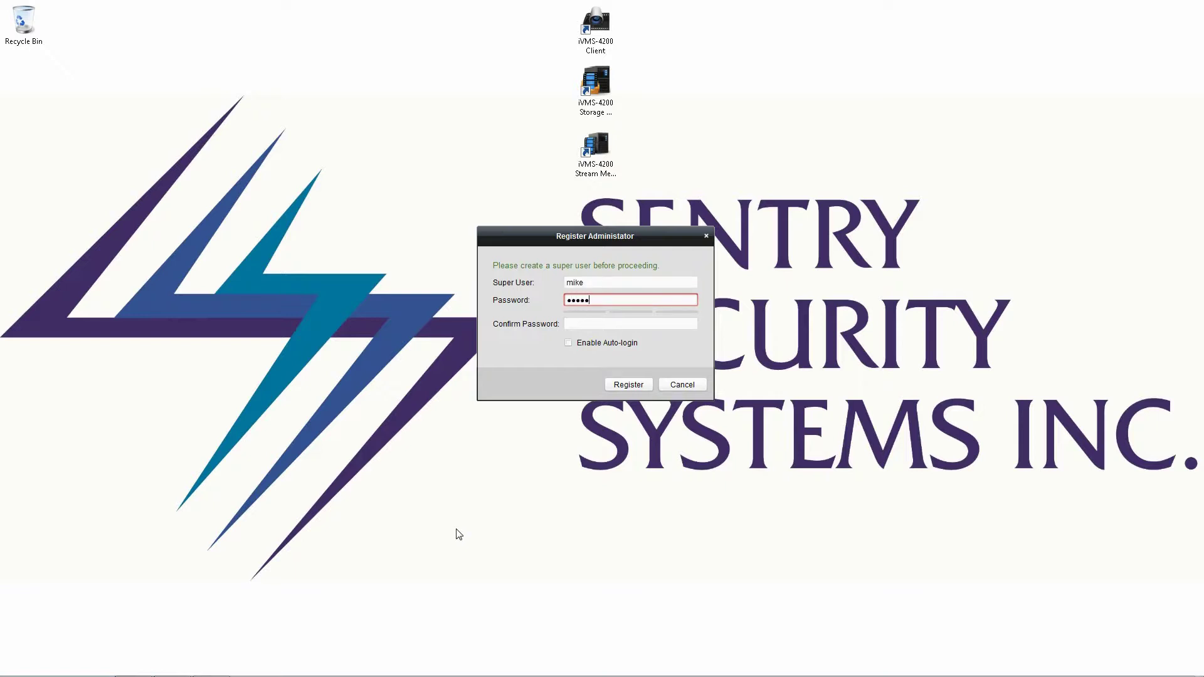
type("678")
key("Tab")
type("1")
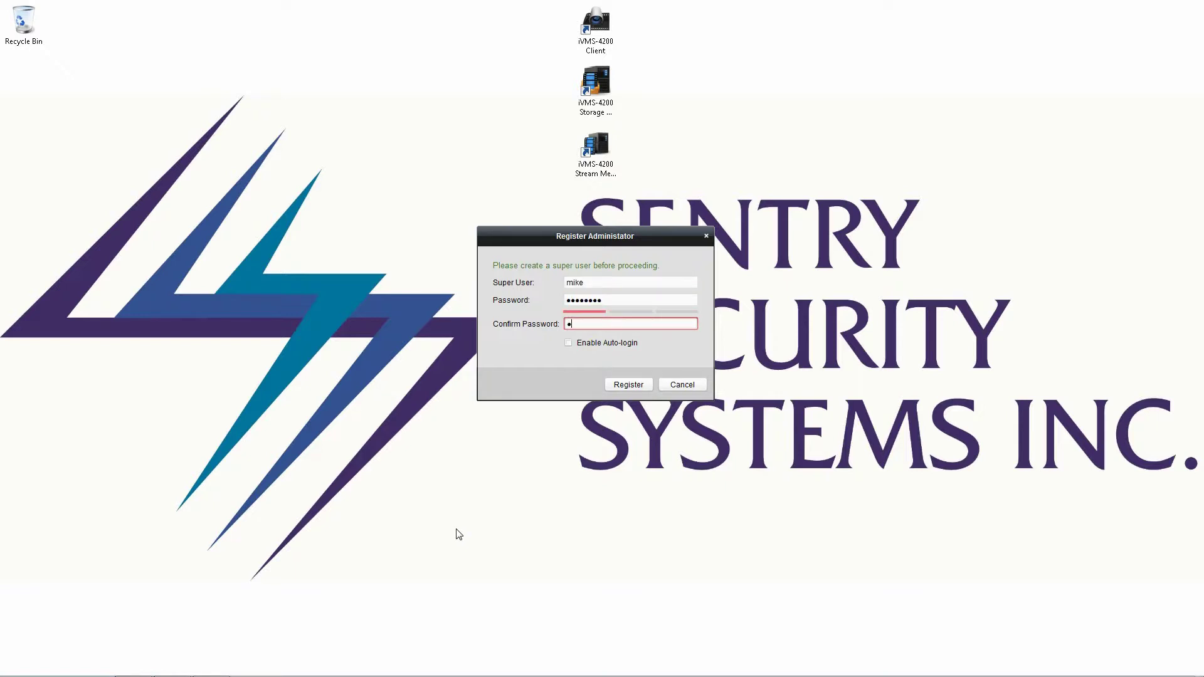
type("2345678")
left_click(609, 345)
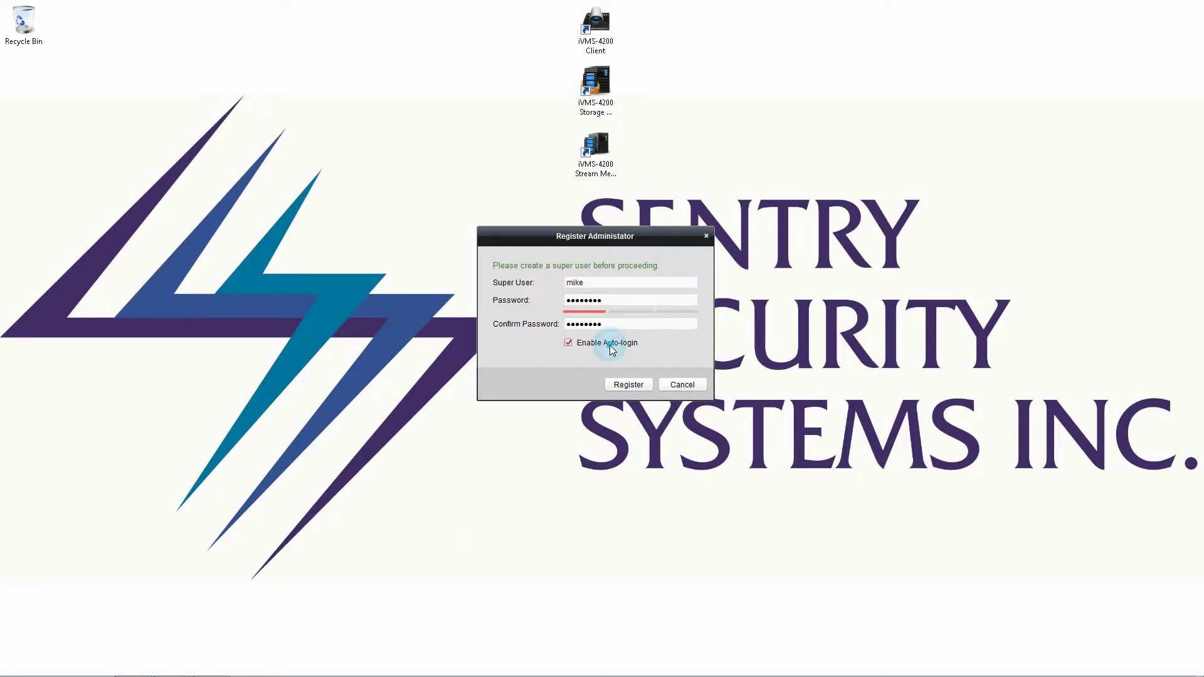
left_click(619, 384)
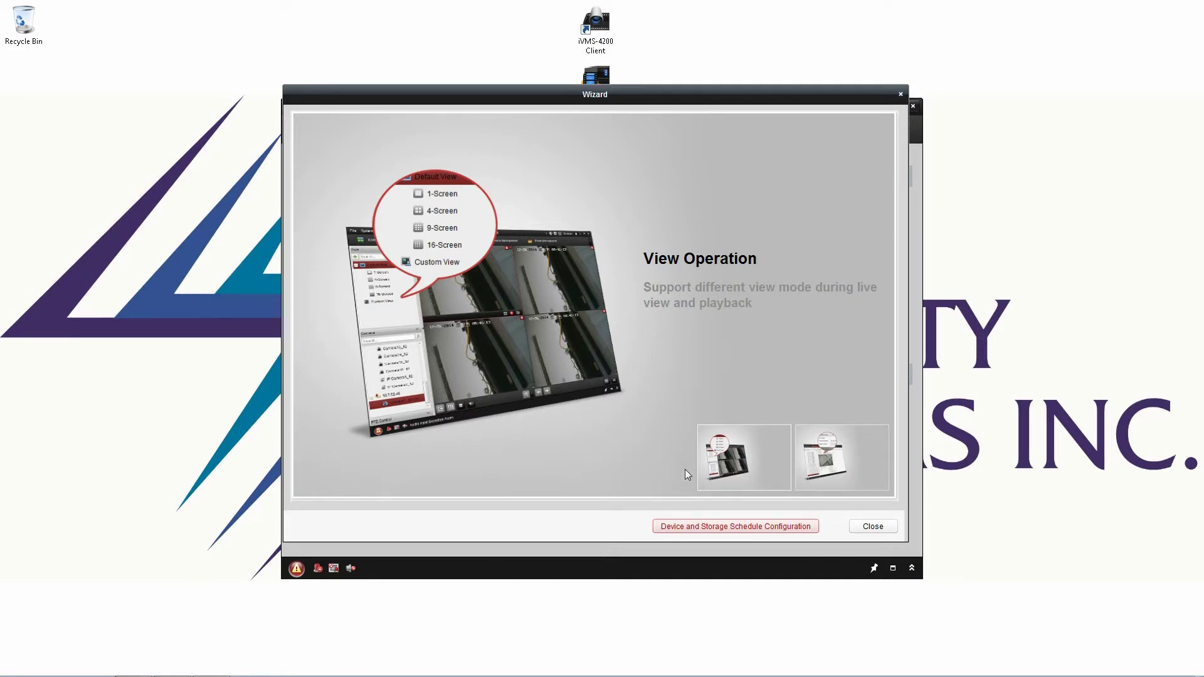
Close the startup Wizard and maximize the iVMS-4200 Control Panel window
left_click(870, 528)
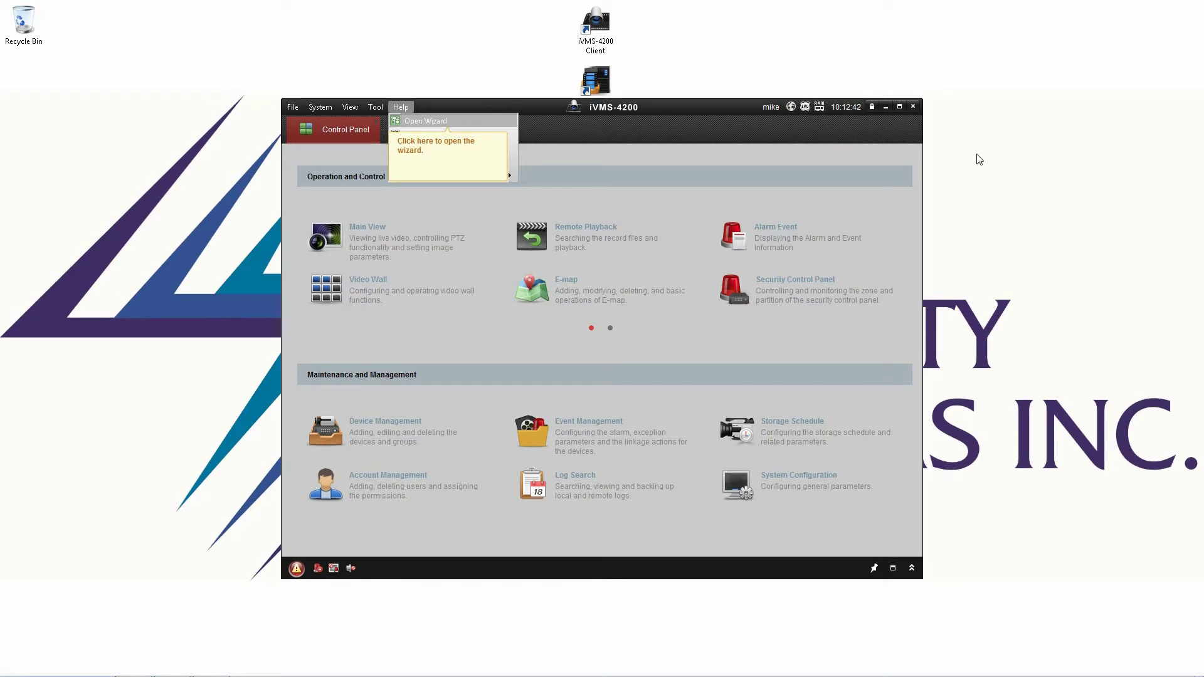
left_click(900, 107)
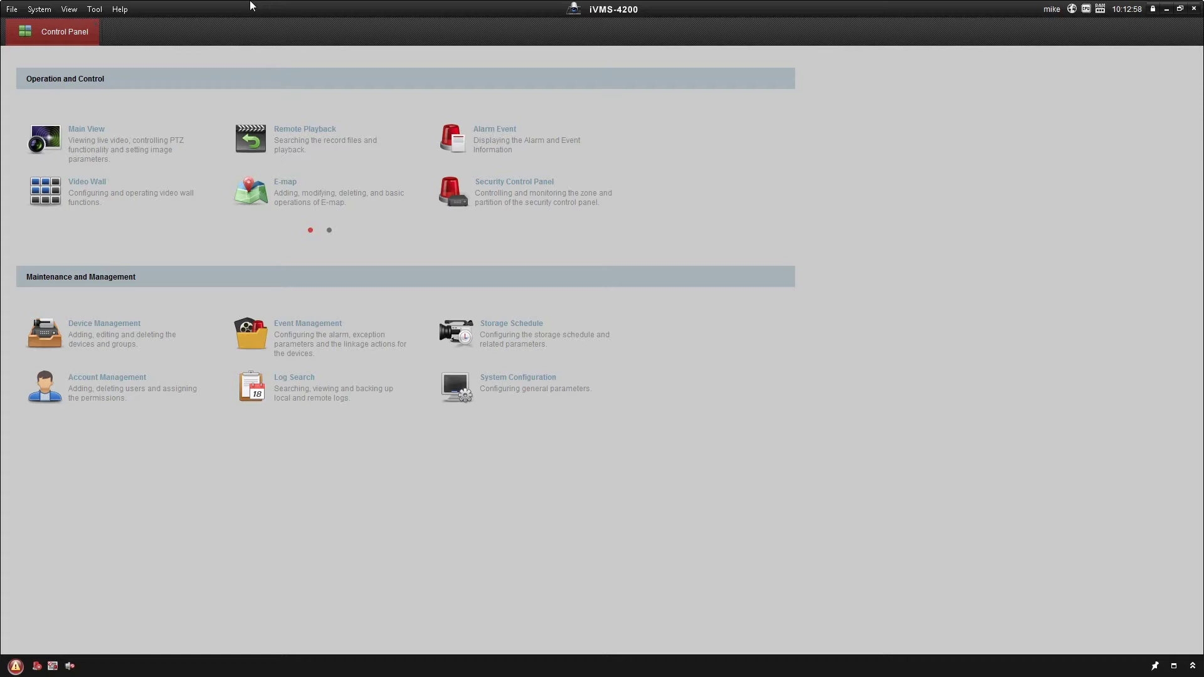
Add Storage Server as a new device type in Device Management
left_click(59, 329)
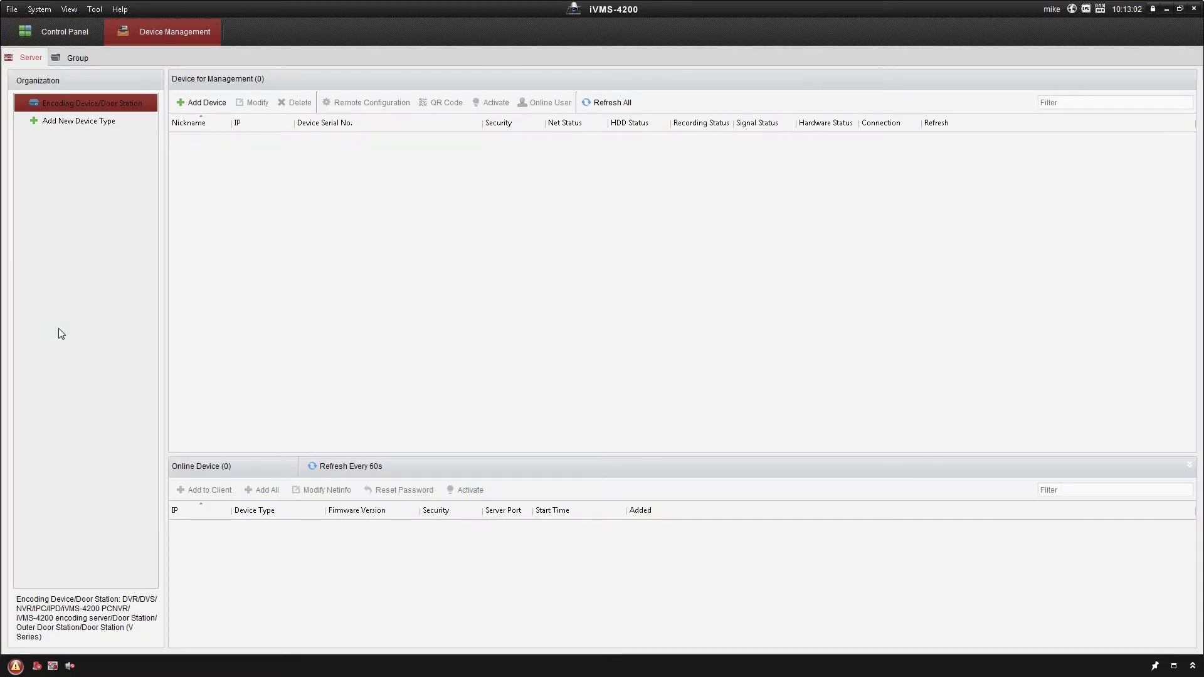
left_click(53, 123)
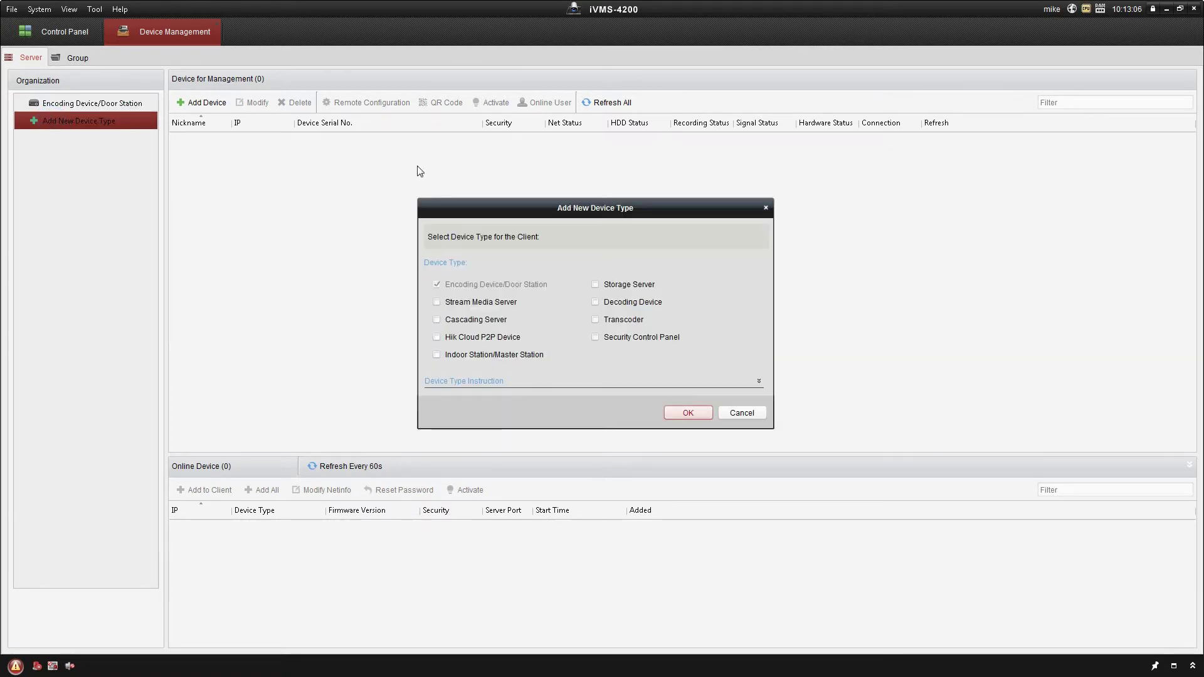
left_click(595, 284)
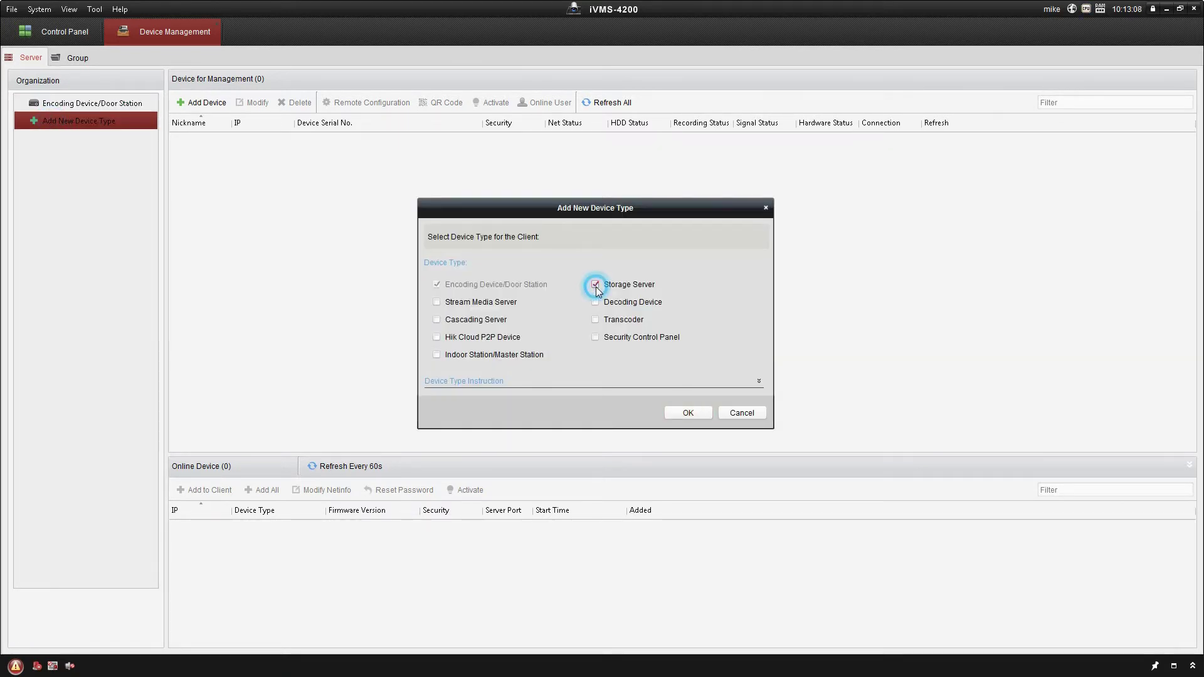
left_click(681, 413)
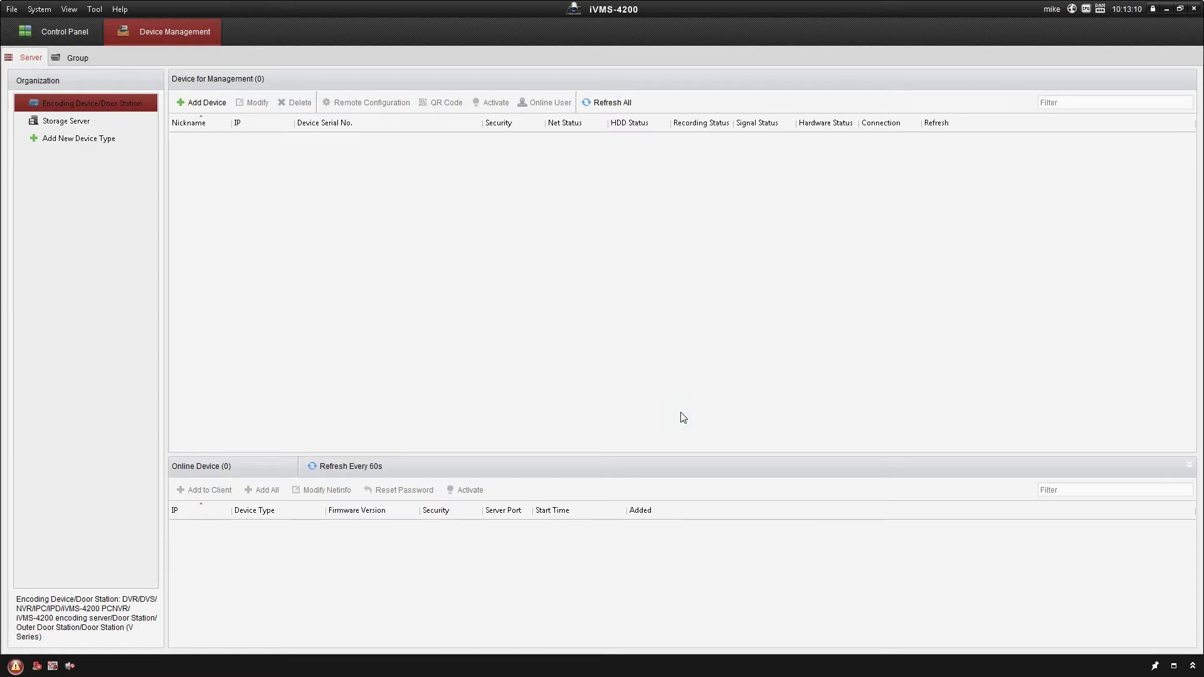
Select the detected storage server at 192.168.2.112 to add it to the client
left_click(59, 122)
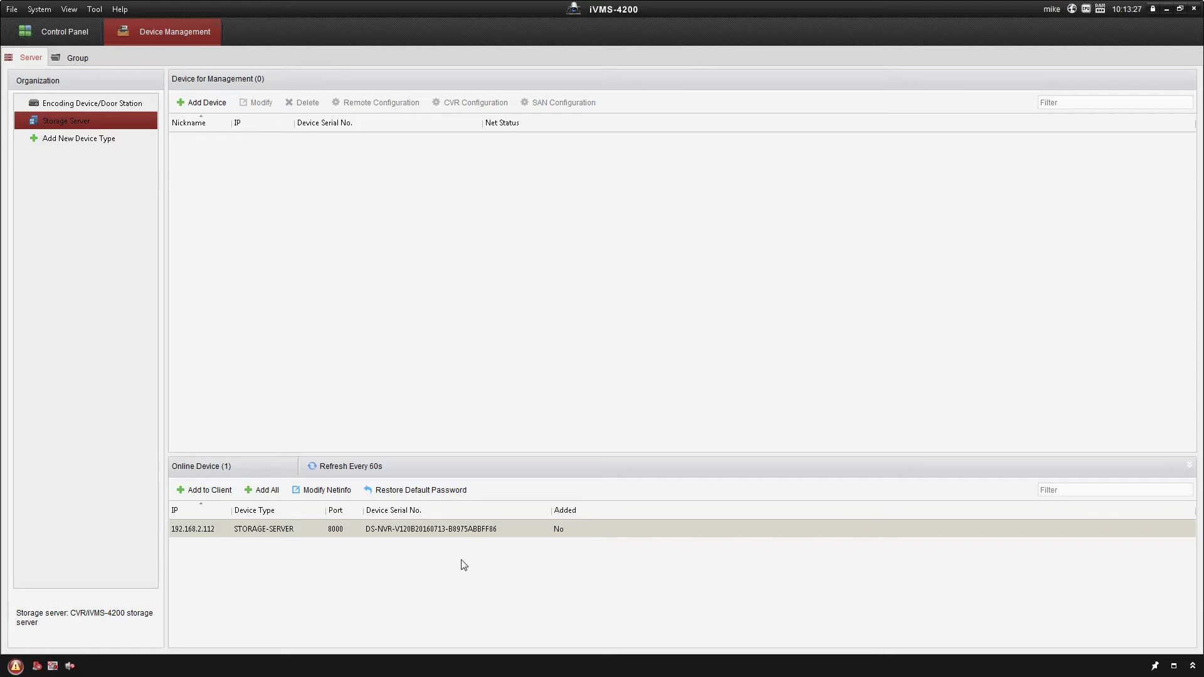
left_click(262, 528)
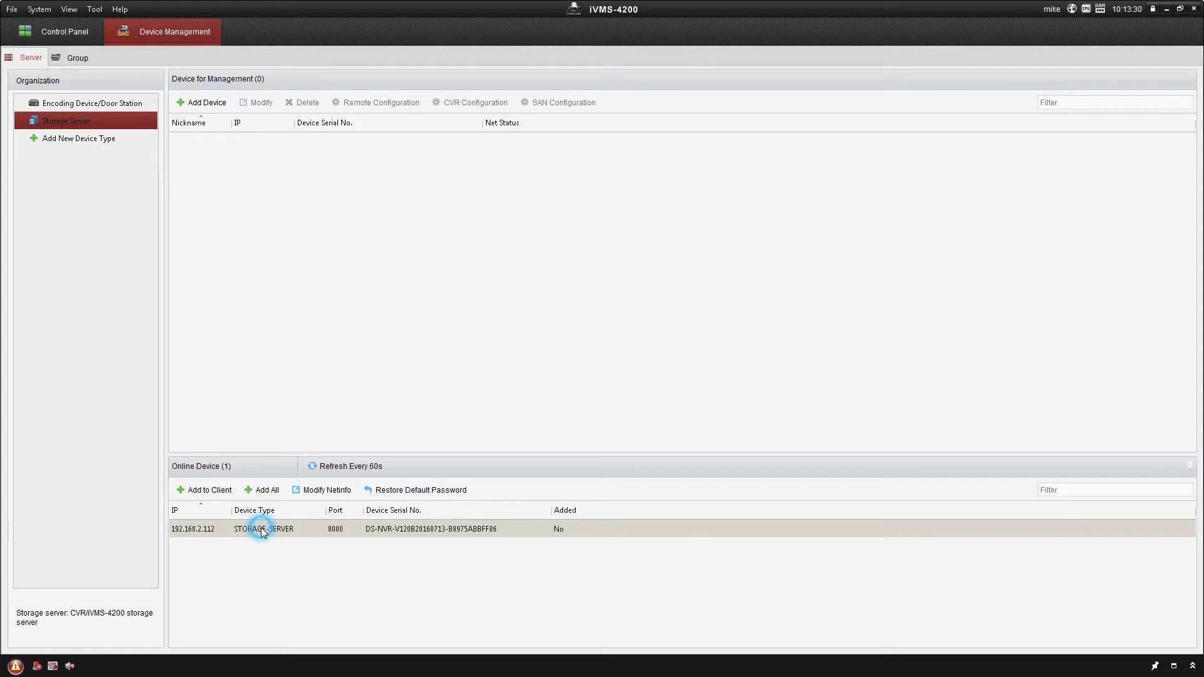
left_click(211, 489)
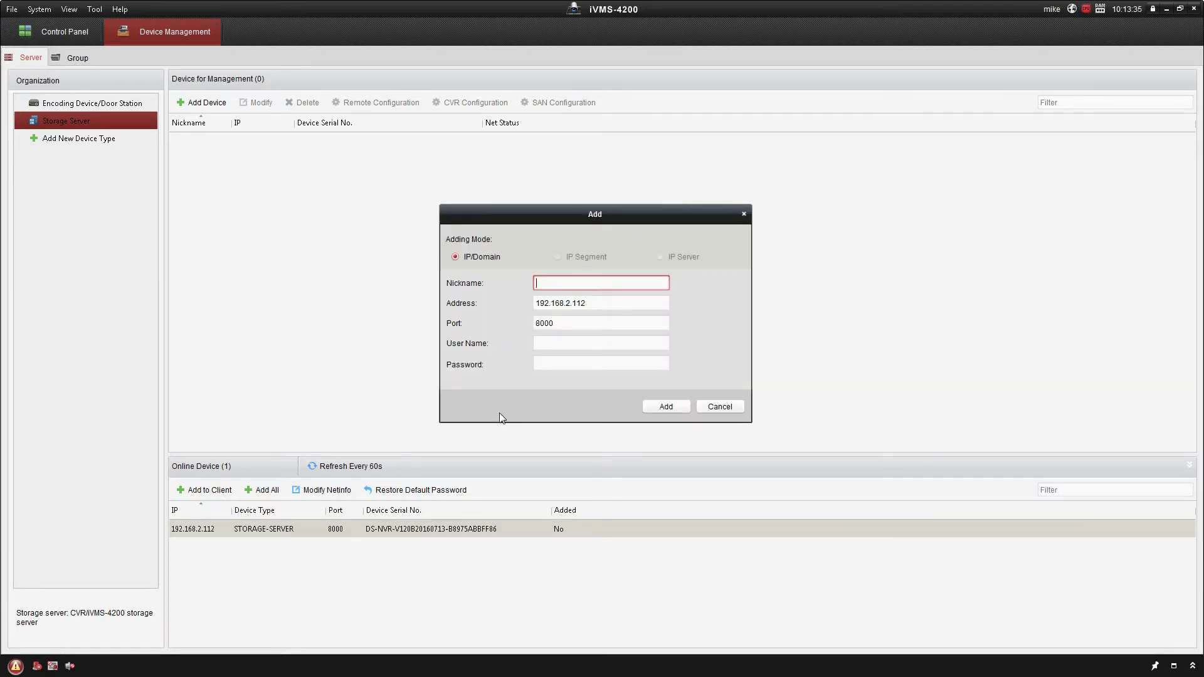
Nickname it 'Local Storage', enter user name admin and its password, and add it
type("Local Storag")
key("Tab")
key("Tab")
key("Tab")
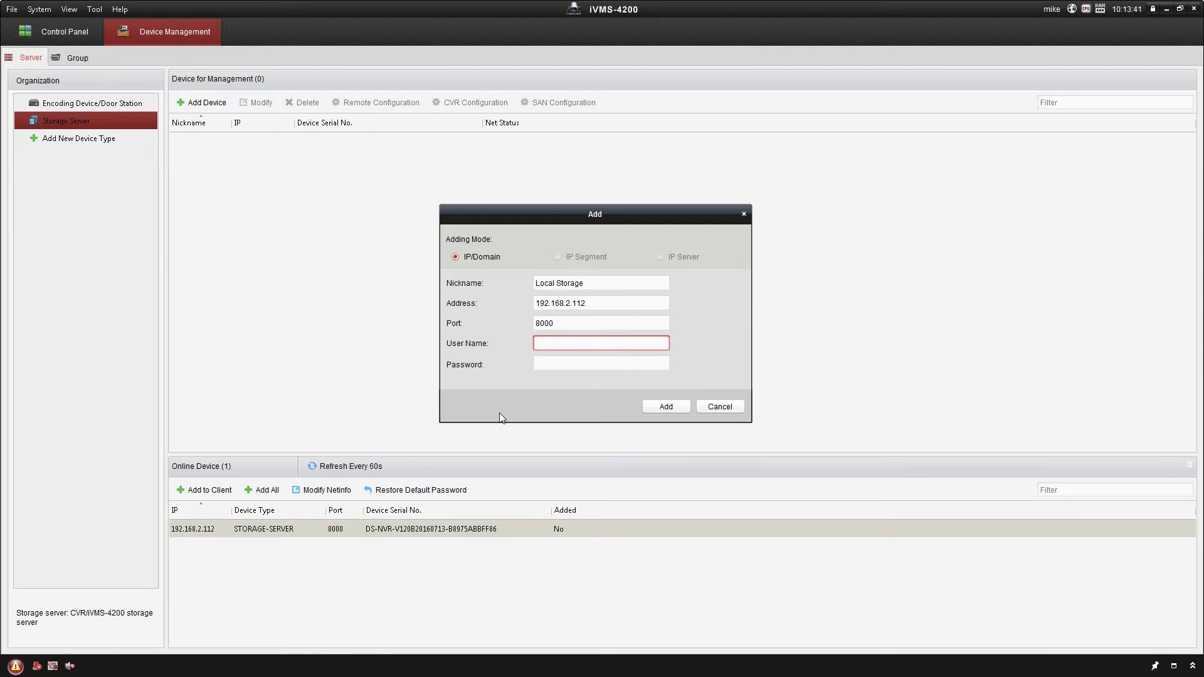
type("admin")
key("Tab")
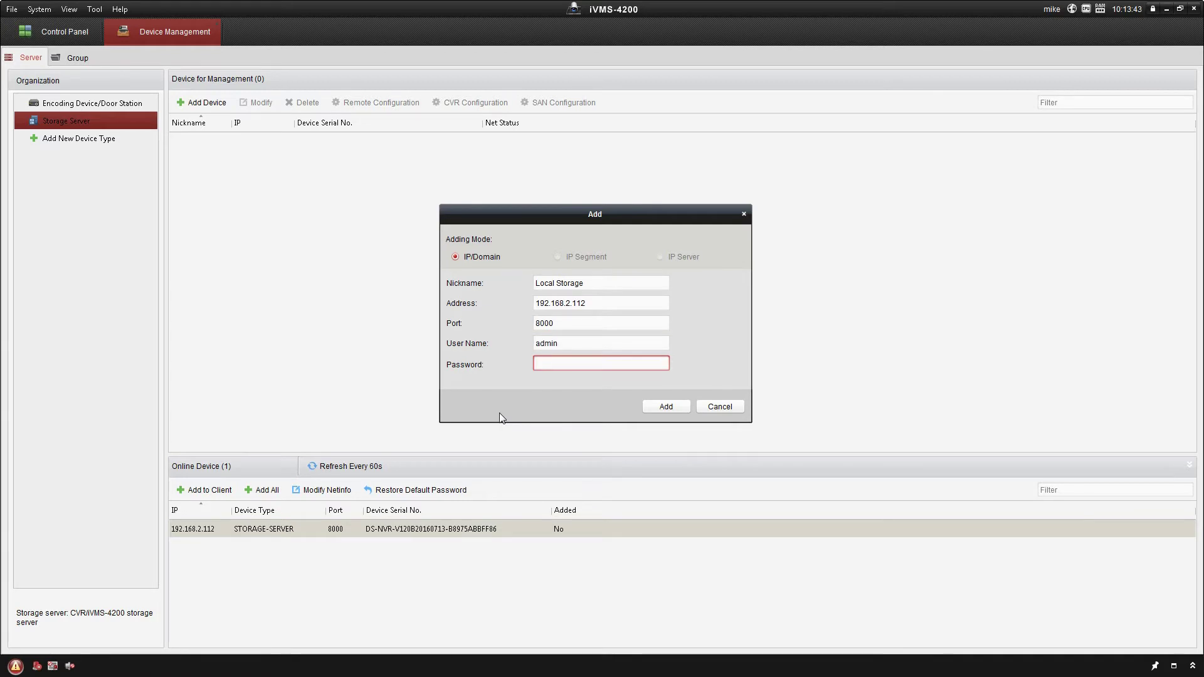
type("12345")
left_click(660, 406)
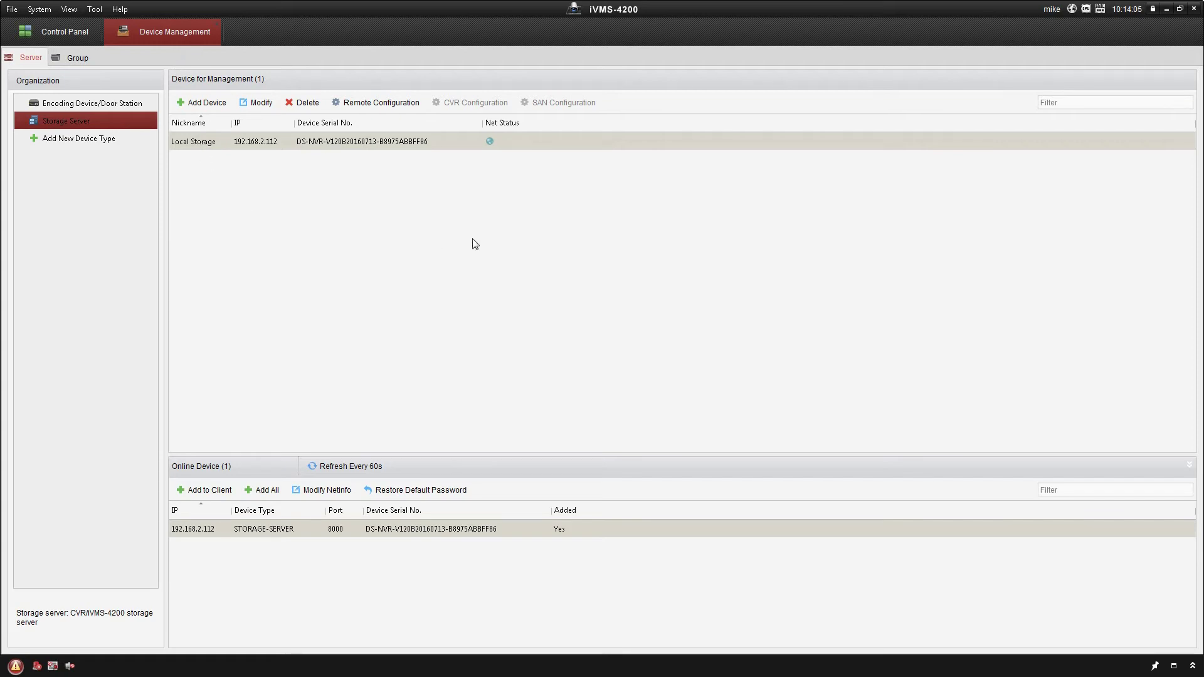
Open the Local Storage server's Storage > General HDD page, showing disk E (1796.87 GB) unformatted
left_click(333, 141)
left_click(346, 103)
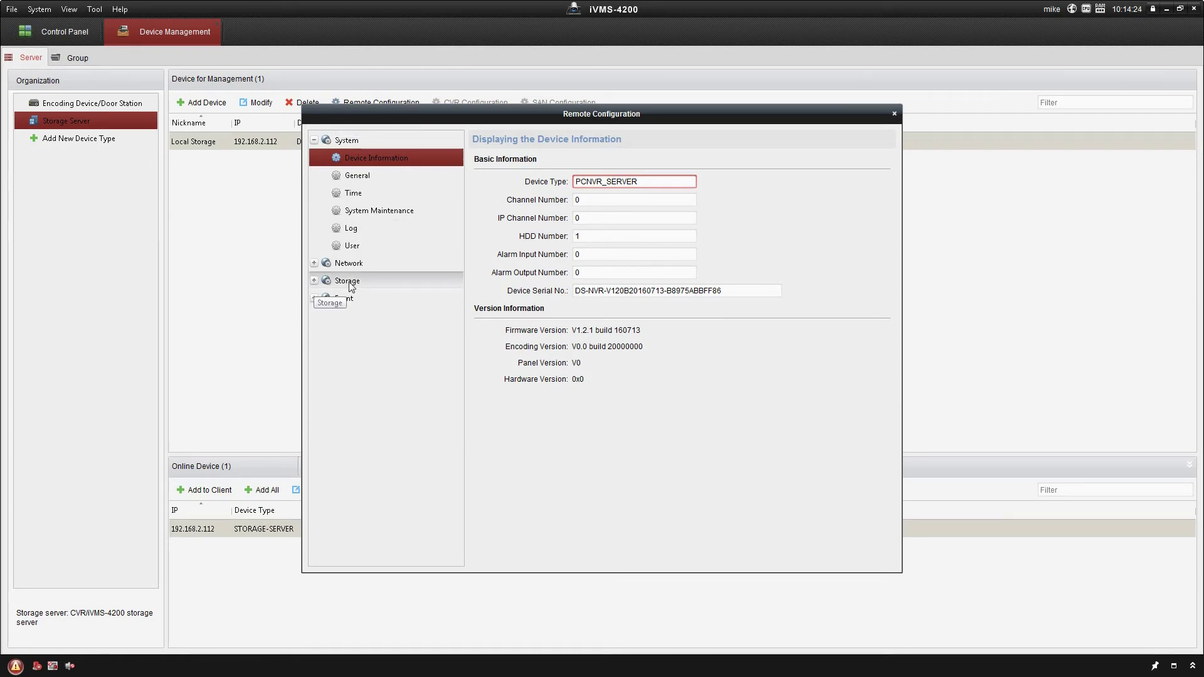
left_click(314, 281)
left_click(342, 299)
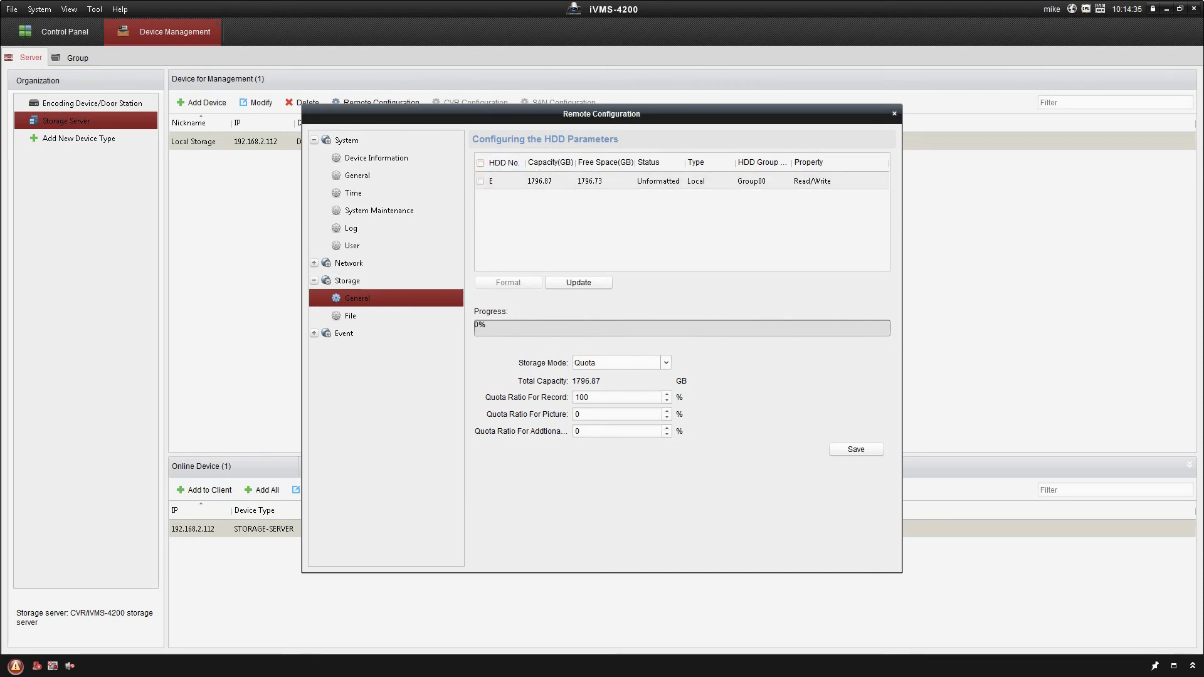
key("super")
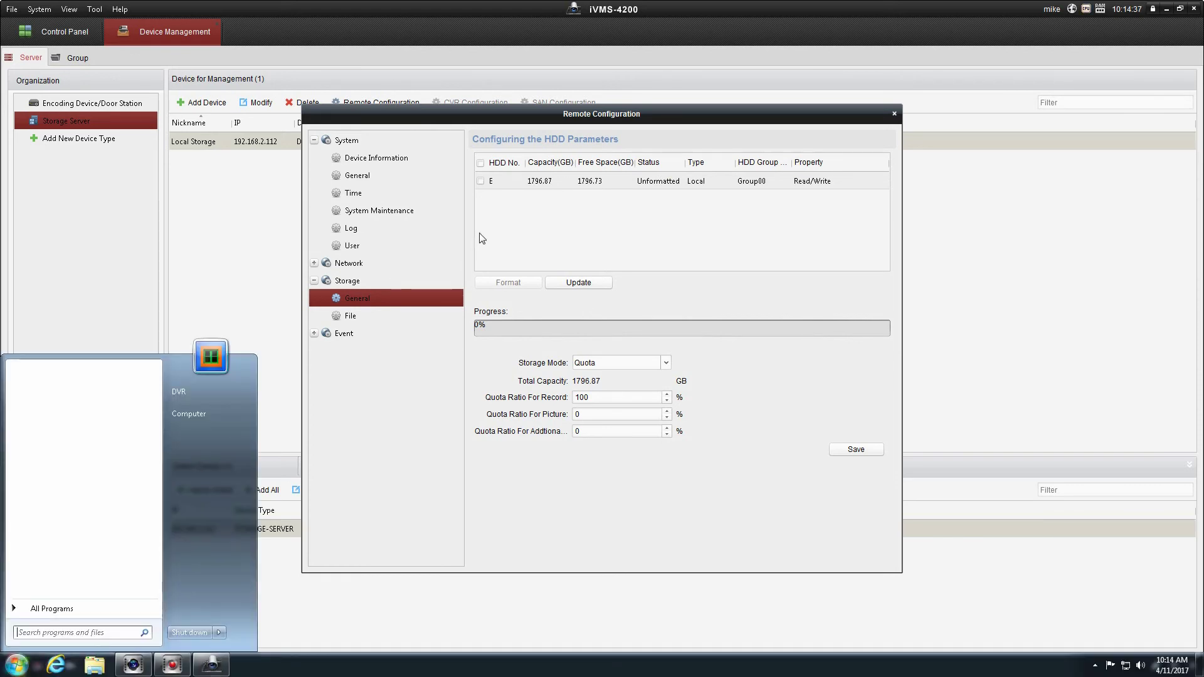
left_click(193, 415)
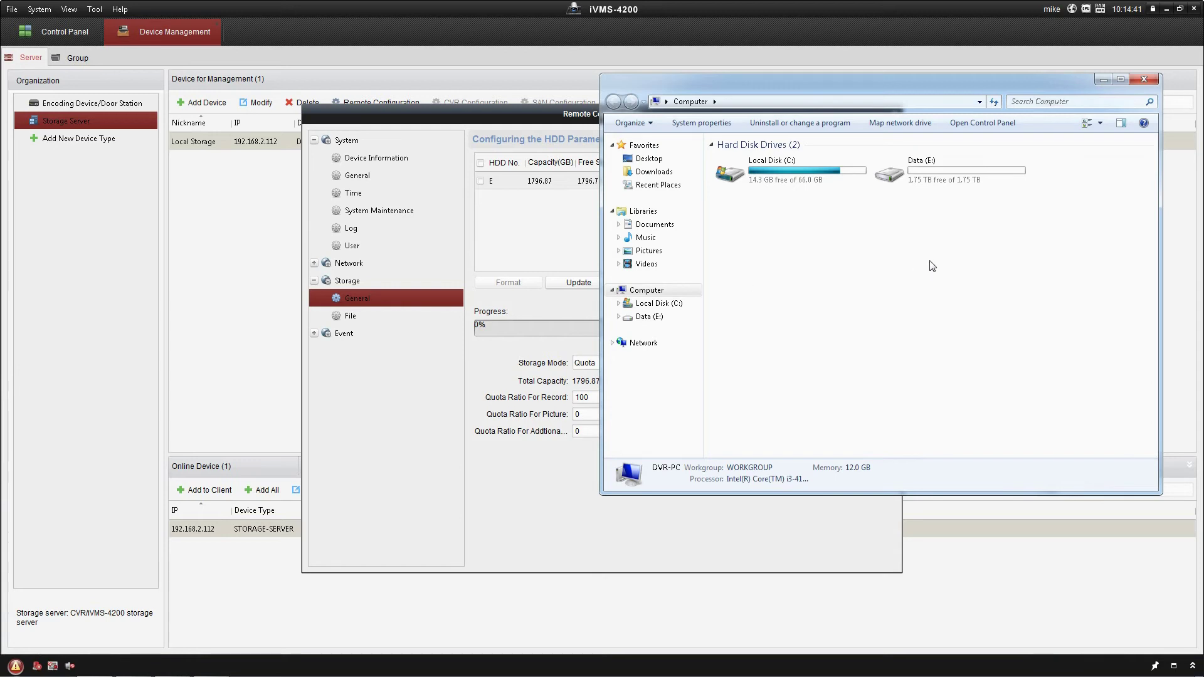
left_click(929, 174)
double_click(928, 174)
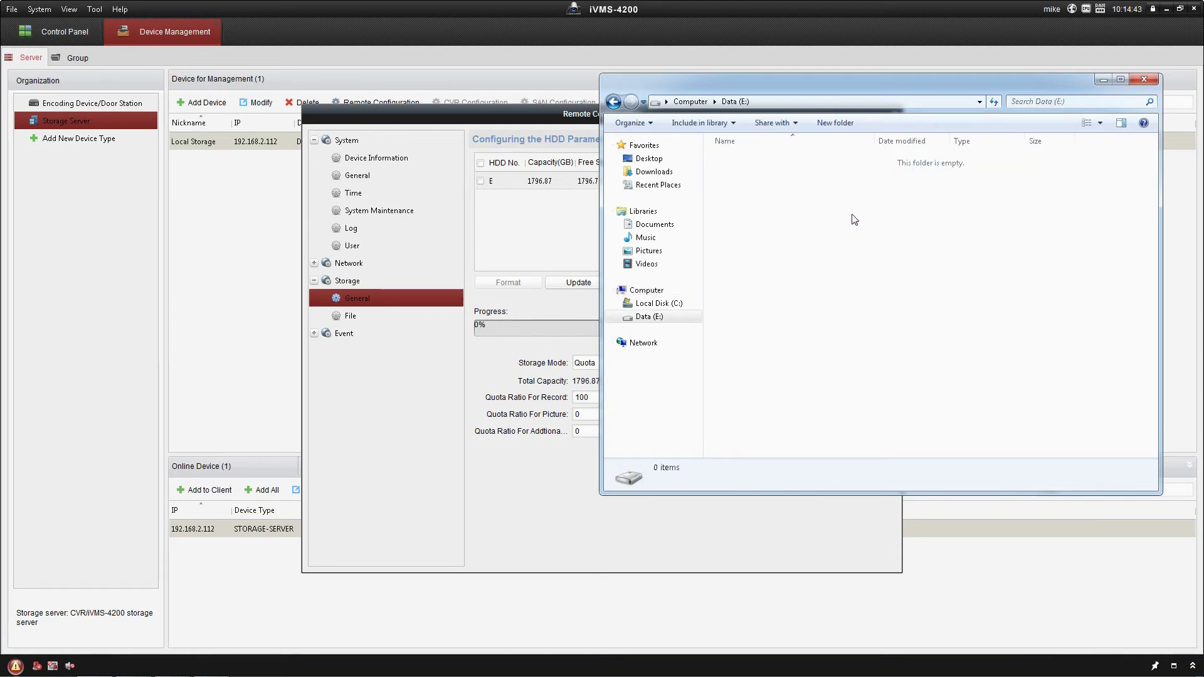
left_click(1143, 79)
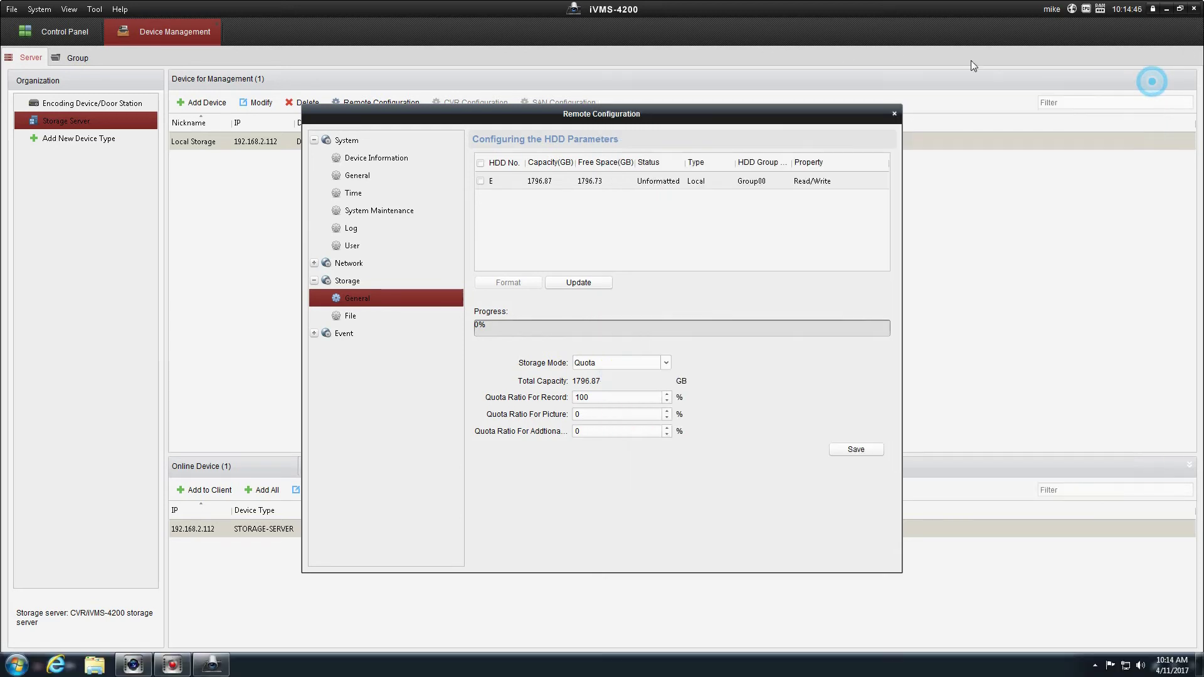
Format disk E on the Local Storage server and accept the reboot prompt
left_click(480, 180)
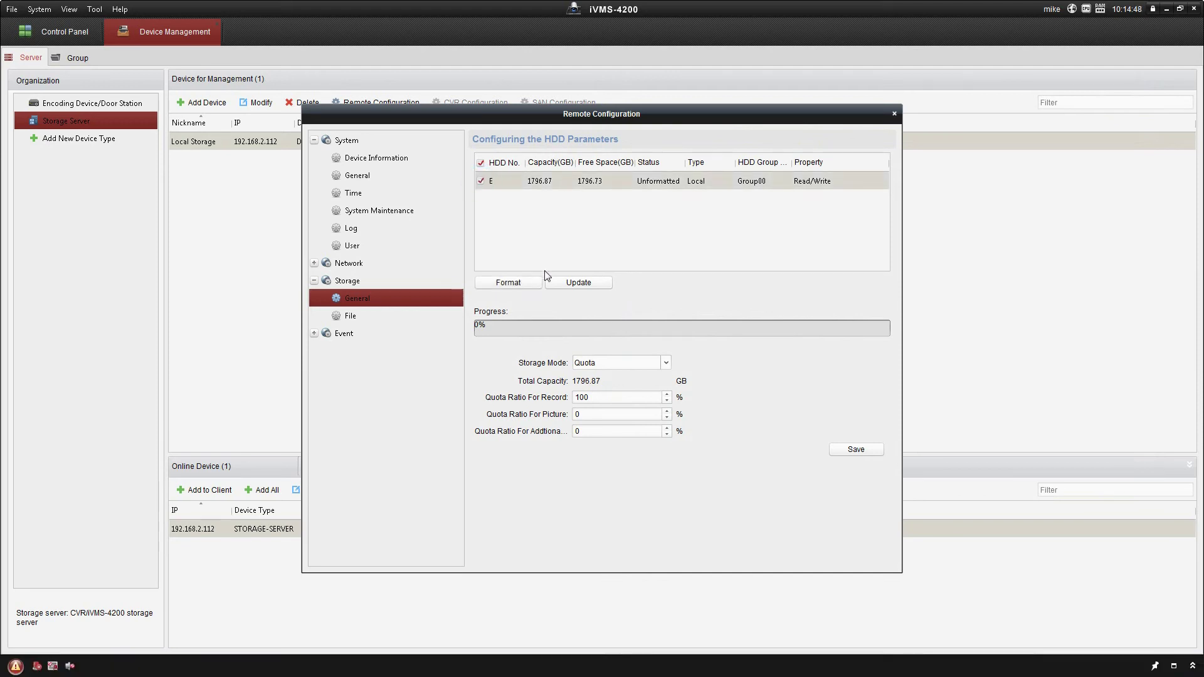
left_click(505, 283)
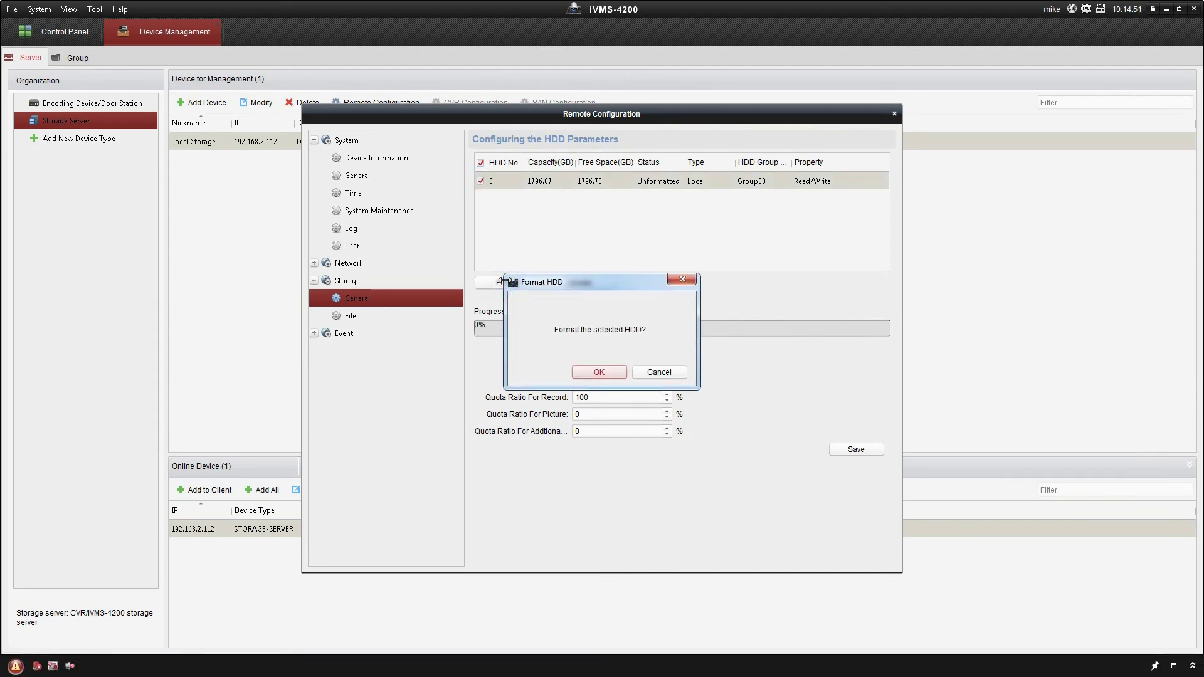
left_click(606, 370)
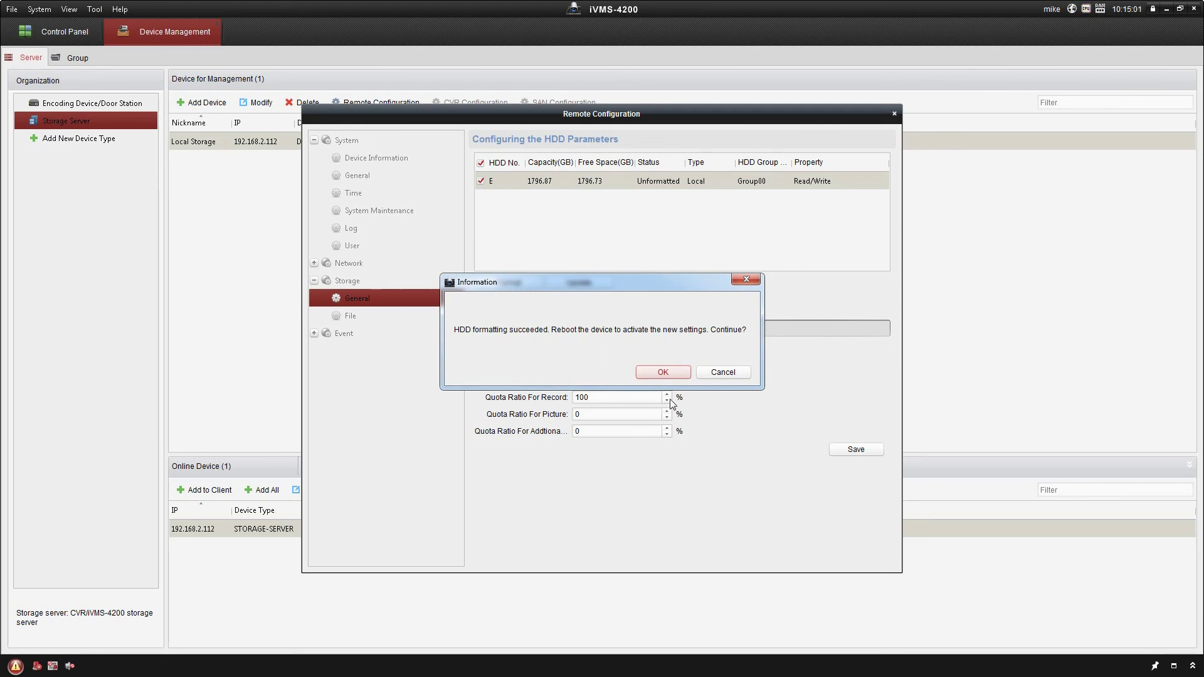
left_click(660, 374)
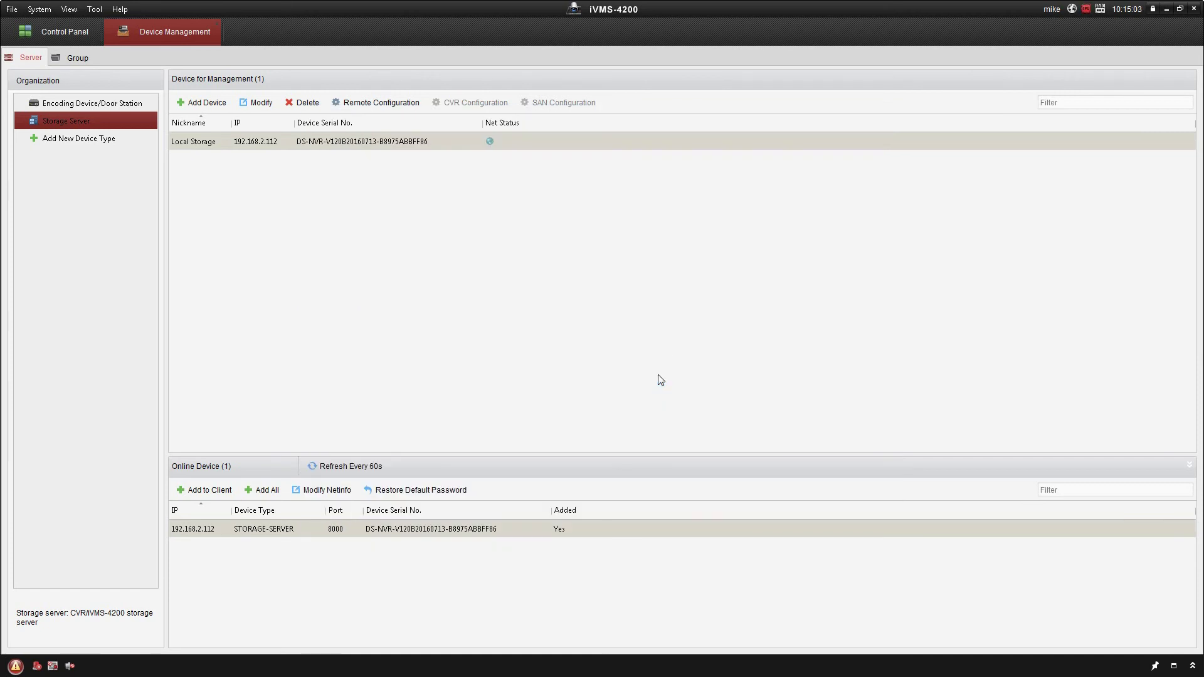